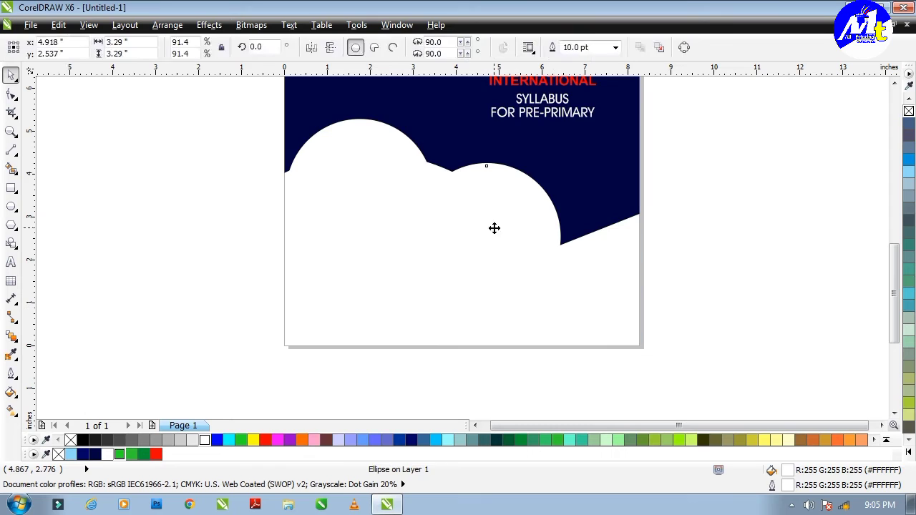
Step: Give both white cloud circles a temporary cyan outline
{"action": "left_click", "coordinate": [797, 179]}
{"action": "scroll", "coordinate": [351, 252], "scroll_direction": "down", "scroll_amount": 1}
{"action": "left_click_drag", "start_coordinate": [351, 252], "coordinate": [507, 337]}
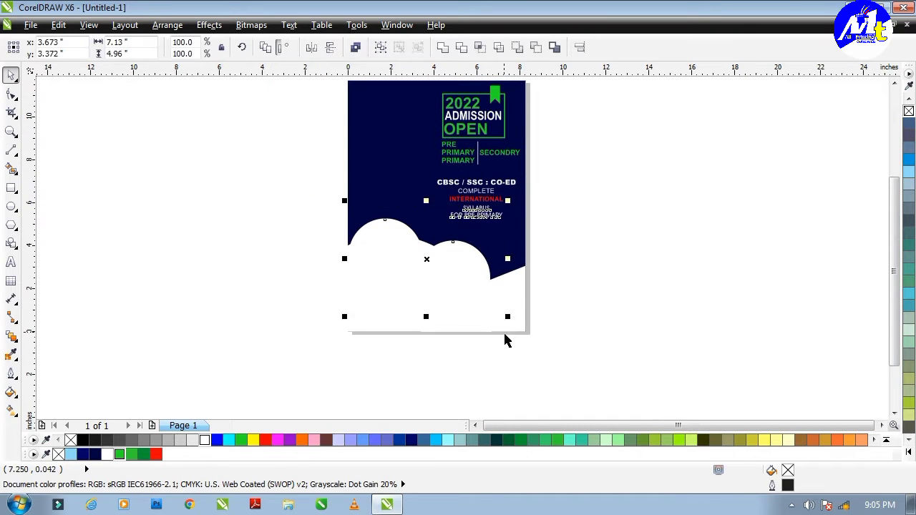
{"action": "left_click", "coordinate": [425, 258]}
{"action": "scroll", "coordinate": [397, 246], "scroll_direction": "up", "scroll_amount": 2}
{"action": "left_click", "coordinate": [528, 301]}
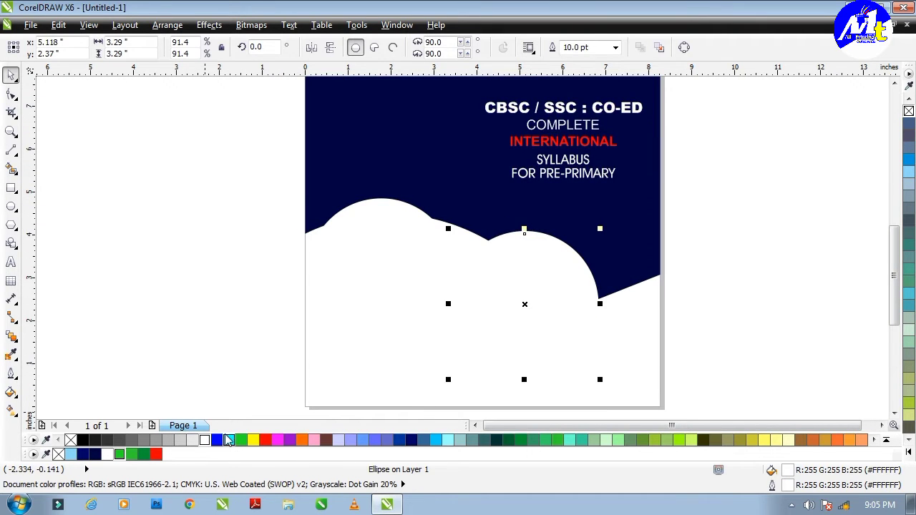
{"action": "right_click", "coordinate": [227, 439]}
{"action": "left_click", "coordinate": [389, 274]}
{"action": "right_click", "coordinate": [228, 439]}
{"action": "left_click", "coordinate": [278, 384]}
Step: Shrink both cloud circles slightly, then enlarge them about 11%
{"action": "left_click", "coordinate": [444, 298]}
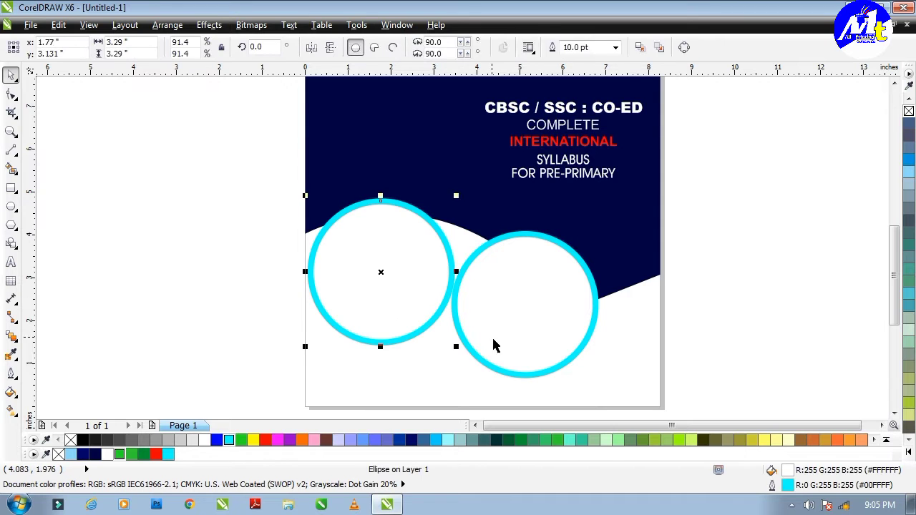
{"action": "left_click", "coordinate": [494, 347], "text": "shift"}
{"action": "left_click_drag", "start_coordinate": [600, 379], "coordinate": [587, 371]}
{"action": "left_click", "coordinate": [630, 352], "text": "ctrl"}
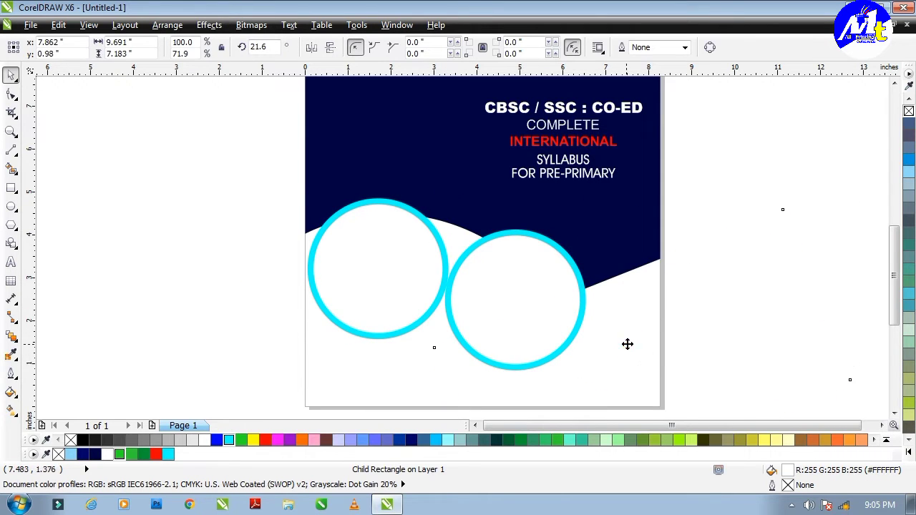
{"action": "scroll", "coordinate": [627, 344], "scroll_direction": "down", "scroll_amount": 2}
{"action": "left_click", "coordinate": [521, 288]}
{"action": "left_click", "coordinate": [576, 304], "text": "shift"}
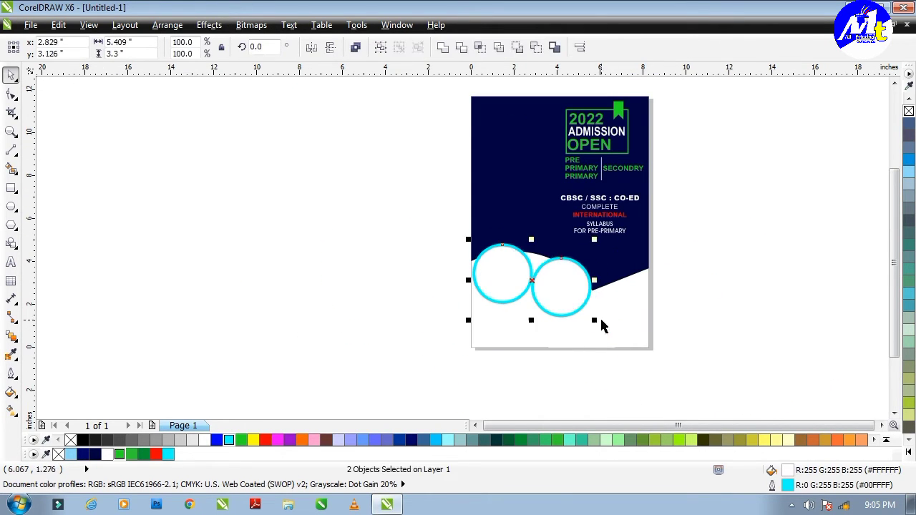
{"action": "scroll", "coordinate": [602, 326], "scroll_direction": "up", "scroll_amount": 2}
{"action": "left_click_drag", "start_coordinate": [604, 338], "coordinate": [584, 318]}
Step: Nudge both circles higher, shrink them to 97.5%, and remove the cyan outlines
{"action": "scroll", "coordinate": [532, 299], "scroll_direction": "up", "scroll_amount": 2}
{"action": "scroll", "coordinate": [515, 282], "scroll_direction": "down", "scroll_amount": 2}
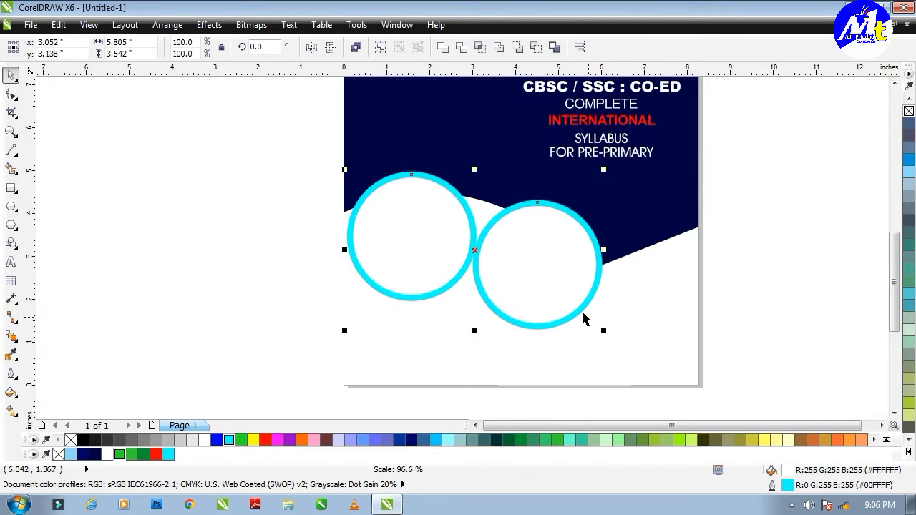
{"action": "left_click_drag", "start_coordinate": [488, 229], "coordinate": [488, 225]}
{"action": "left_click_drag", "start_coordinate": [604, 327], "coordinate": [597, 322]}
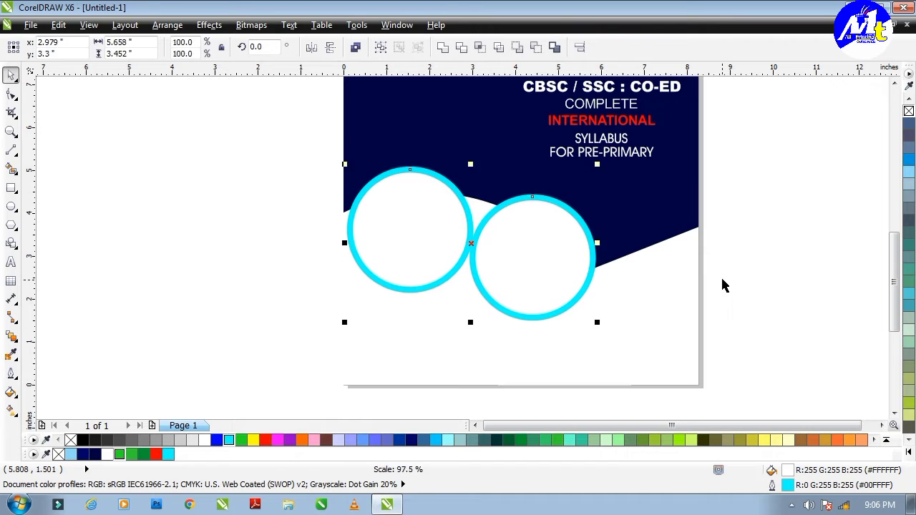
{"action": "left_click", "coordinate": [535, 260]}
{"action": "left_click", "coordinate": [411, 230], "text": "shift"}
Step: Paste a copy of the syllabus text and retype it as the online admission wording
{"action": "left_click", "coordinate": [735, 245]}
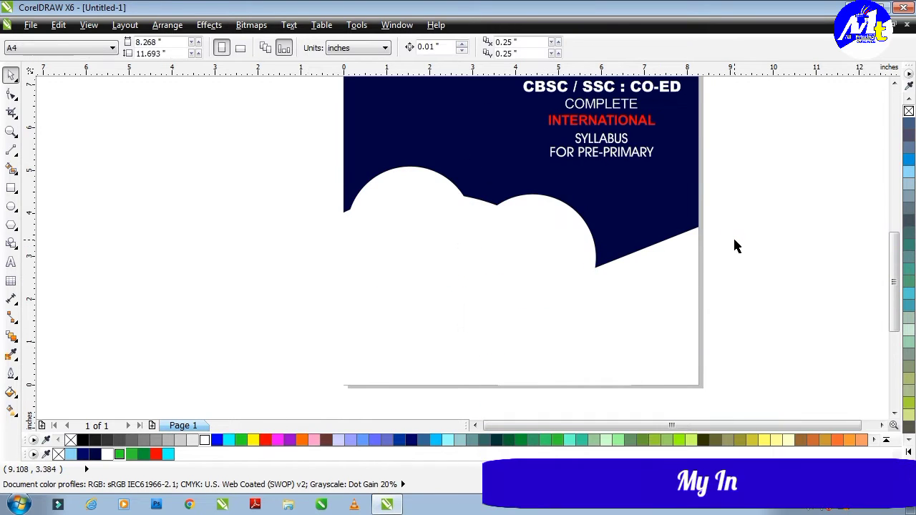
{"action": "key", "text": "Tab"}
{"action": "key", "text": "Tab"}
{"action": "left_click", "coordinate": [738, 242]}
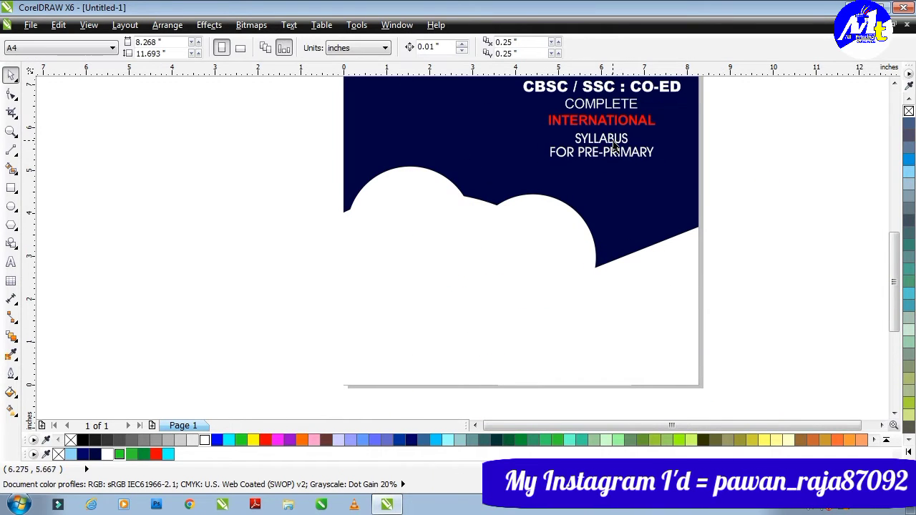
{"action": "key", "text": "ctrl+v"}
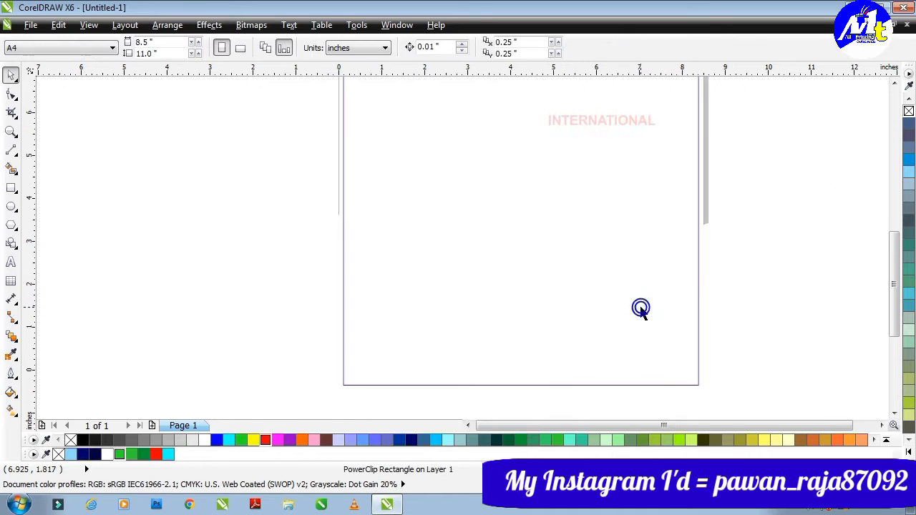
{"action": "double_click", "coordinate": [660, 304]}
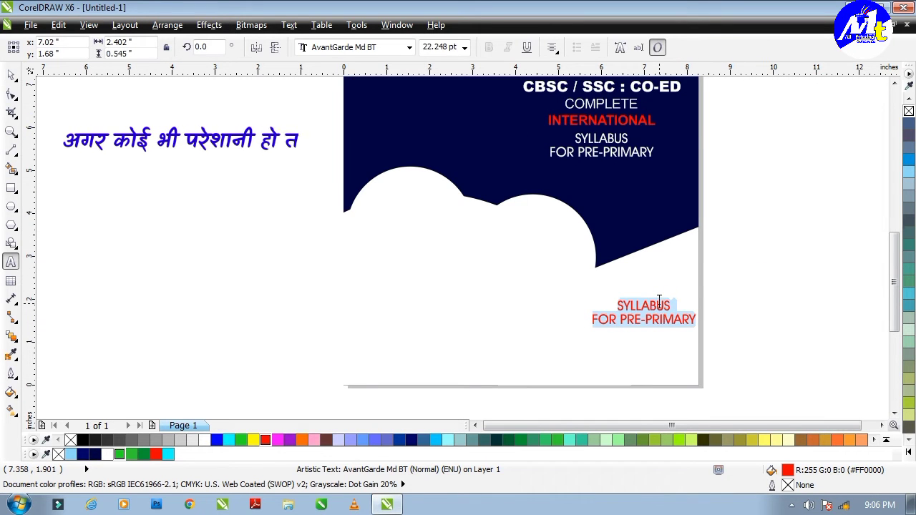
{"action": "type", "text": "ONLINE"}
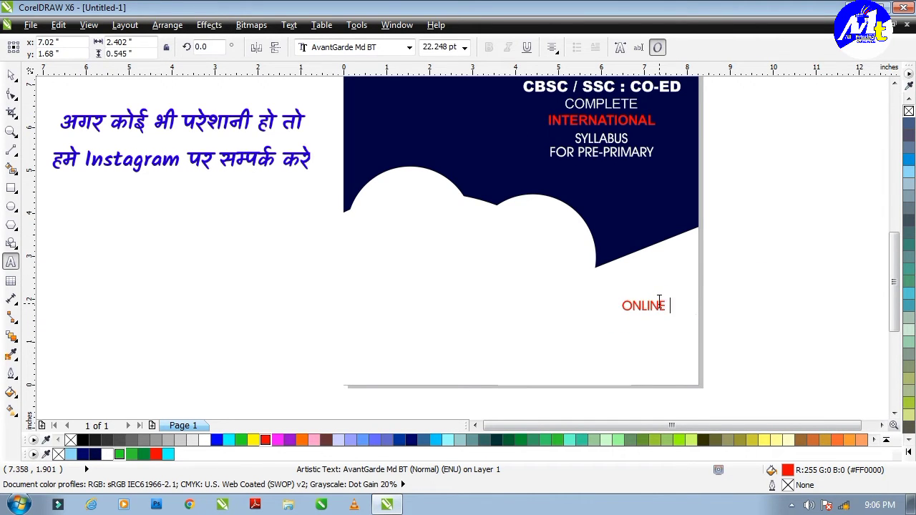
{"action": "type", "text": " ADMISSH"}
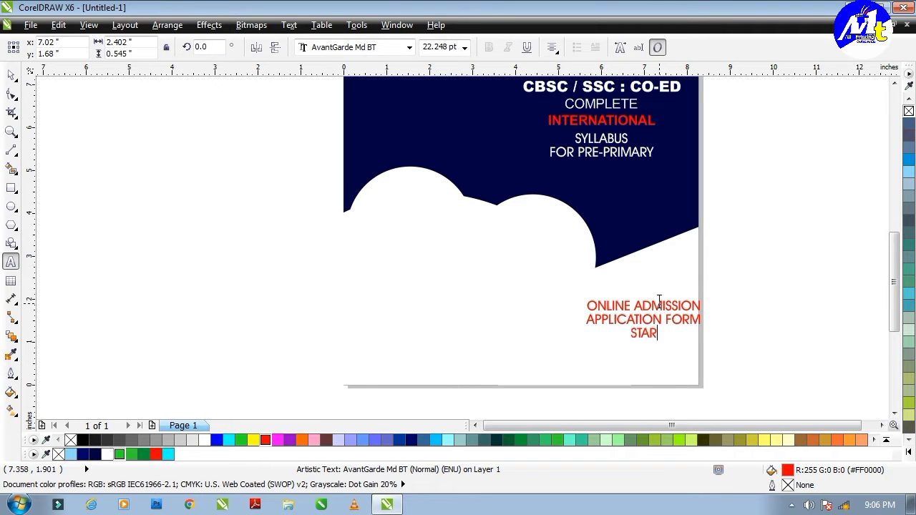
{"action": "key", "text": "ctrl+space"}
Step: Set the admission text to Arial Bold, move it up and shrink it slightly
{"action": "scroll", "coordinate": [645, 315], "scroll_direction": "up", "scroll_amount": 2}
{"action": "left_click", "coordinate": [351, 48]}
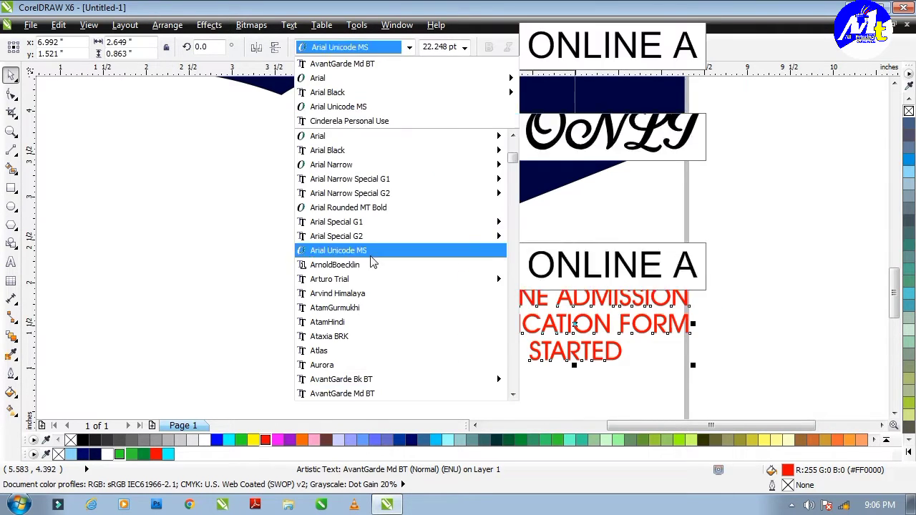
{"action": "scroll", "coordinate": [351, 361], "scroll_direction": "down", "scroll_amount": 2}
{"action": "scroll", "coordinate": [348, 321], "scroll_direction": "up", "scroll_amount": 3}
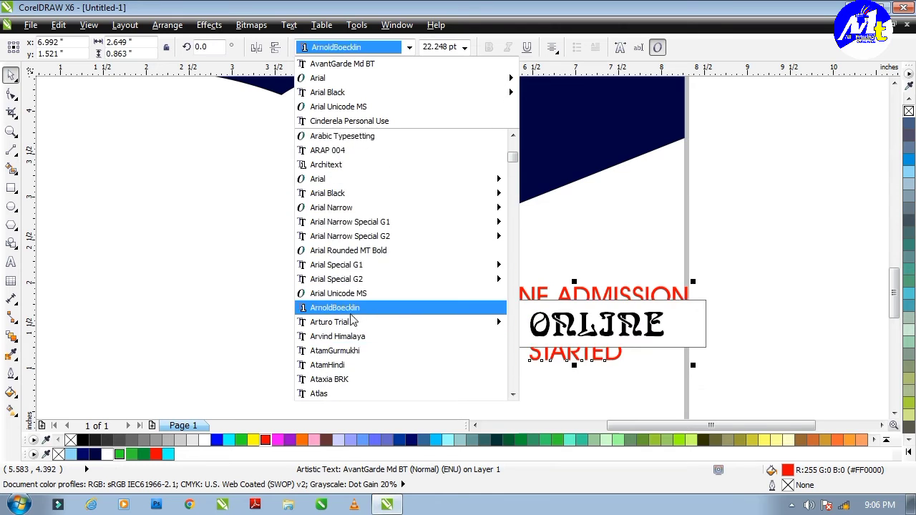
{"action": "scroll", "coordinate": [332, 293], "scroll_direction": "down", "scroll_amount": 3}
{"action": "type", "text": "Arial"}
{"action": "key", "text": "Return"}
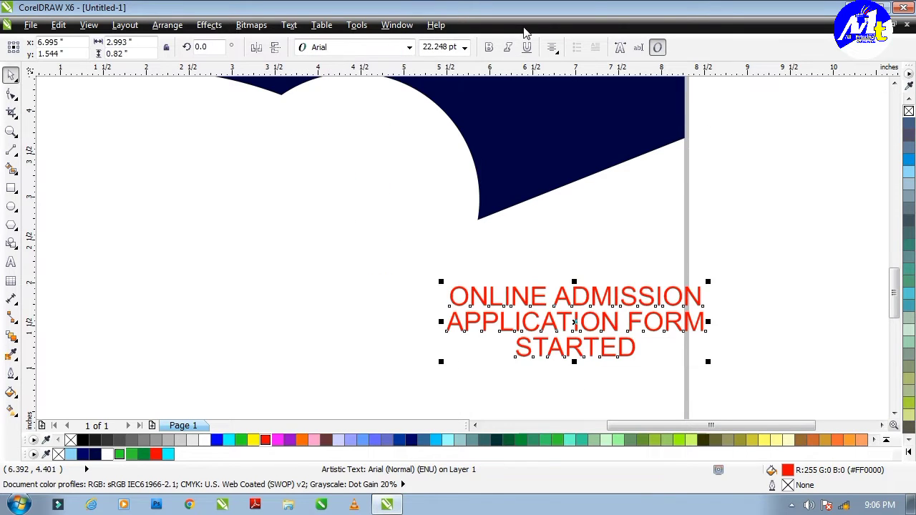
{"action": "left_click", "coordinate": [489, 48]}
{"action": "left_click_drag", "start_coordinate": [627, 259], "coordinate": [628, 258]}
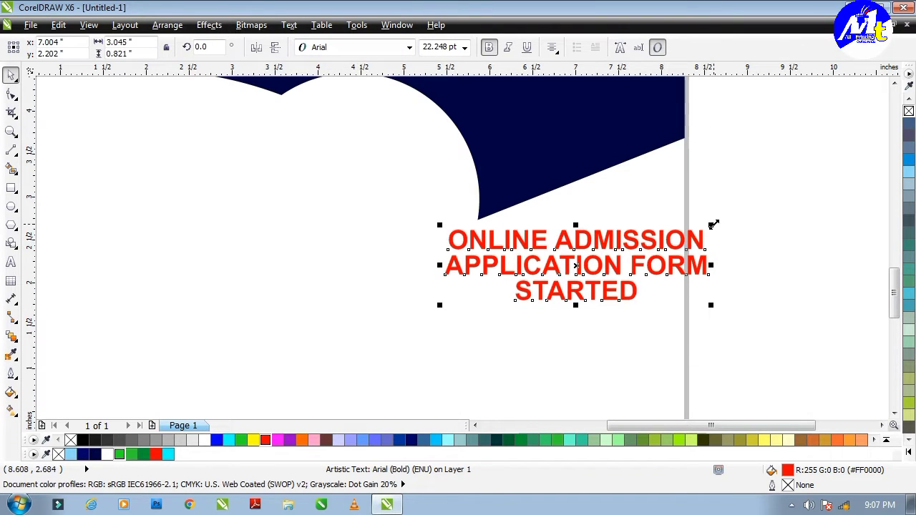
{"action": "left_click_drag", "start_coordinate": [710, 225], "coordinate": [667, 212]}
{"action": "scroll", "coordinate": [645, 243], "scroll_direction": "down", "scroll_amount": 2}
Step: Shrink both cloud circles slightly and shift the navy diagonal shape up
{"action": "scroll", "coordinate": [534, 207], "scroll_direction": "up", "scroll_amount": 2}
{"action": "left_click", "coordinate": [534, 206]}
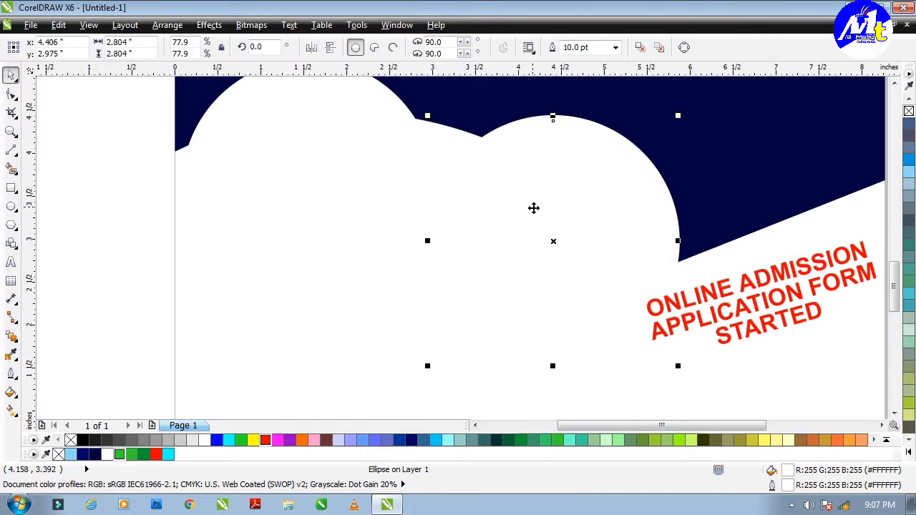
{"action": "left_click", "coordinate": [304, 187], "text": "shift"}
{"action": "left_click_drag", "start_coordinate": [678, 366], "coordinate": [665, 360]}
{"action": "key", "text": "Escape"}
{"action": "scroll", "coordinate": [578, 246], "scroll_direction": "down", "scroll_amount": 2}
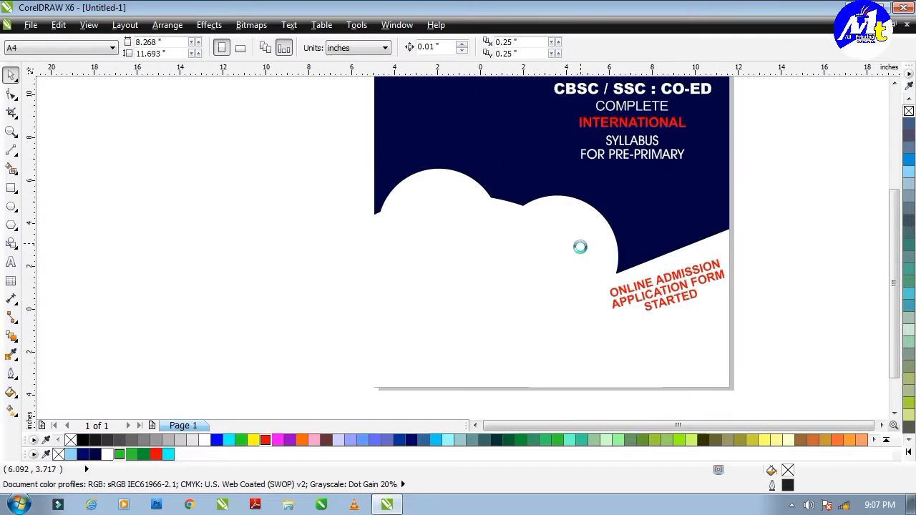
{"action": "scroll", "coordinate": [640, 239], "scroll_direction": "up", "scroll_amount": 2}
{"action": "left_click", "coordinate": [631, 195], "text": "ctrl"}
{"action": "left_click_drag", "start_coordinate": [631, 196], "coordinate": [626, 175]}
Step: Move the admission text up and right and tilt it further to 23.7°
{"action": "left_click", "coordinate": [718, 222]}
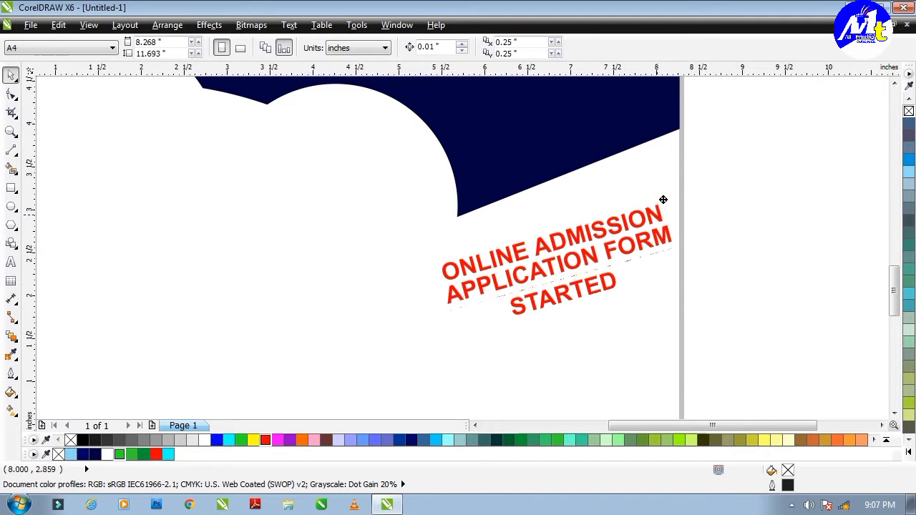
{"action": "left_click_drag", "start_coordinate": [663, 198], "coordinate": [673, 170]}
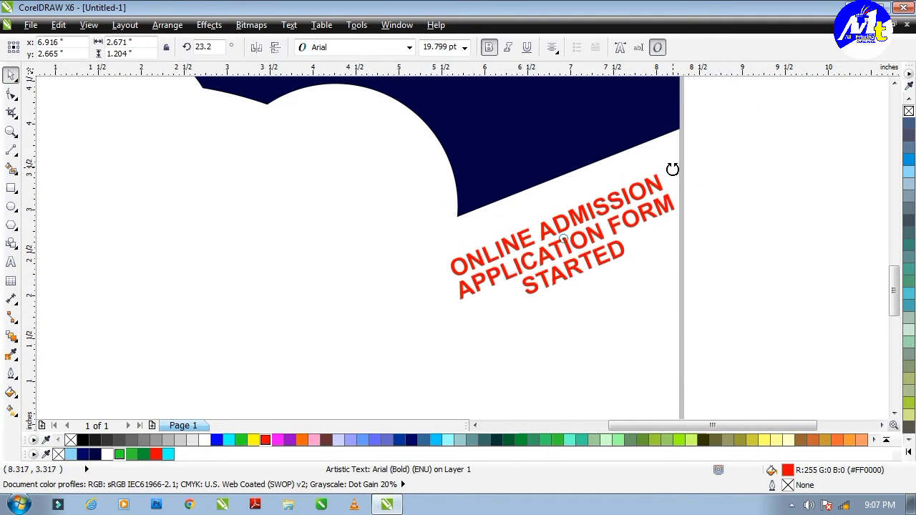
{"action": "left_click", "coordinate": [720, 196]}
{"action": "scroll", "coordinate": [675, 301], "scroll_direction": "down", "scroll_amount": 2}
{"action": "scroll", "coordinate": [628, 202], "scroll_direction": "up", "scroll_amount": 2}
Step: Fill the admission text with dark red #A11414 via Uniform Fill
{"action": "left_click", "coordinate": [627, 201]}
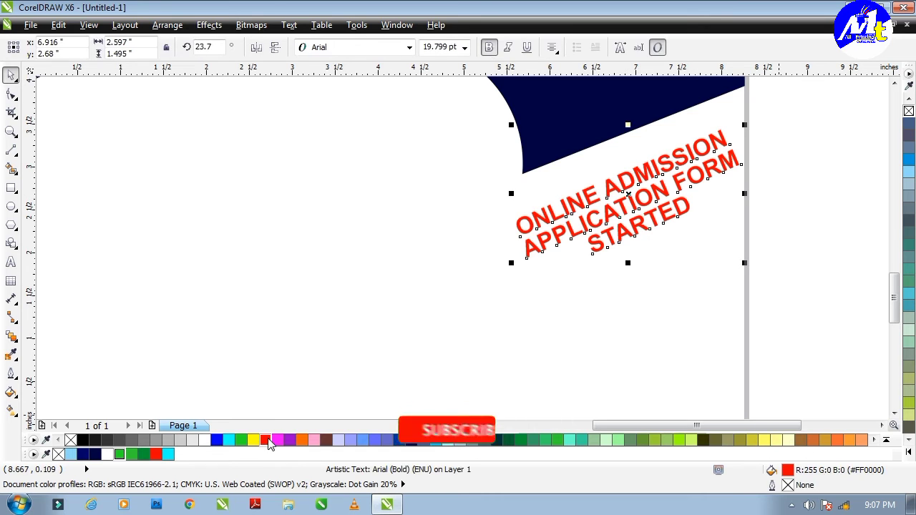
{"action": "key", "text": "shift+F11"}
{"action": "left_click", "coordinate": [367, 159]}
{"action": "left_click", "coordinate": [477, 262]}
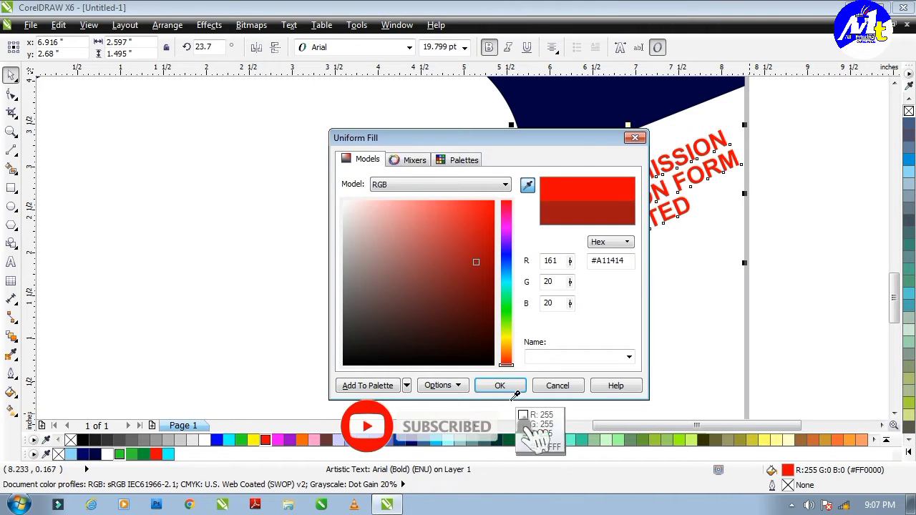
{"action": "left_click", "coordinate": [499, 385]}
{"action": "left_click", "coordinate": [487, 394]}
Step: Scale the CBSC text block slightly taller
{"action": "scroll", "coordinate": [619, 184], "scroll_direction": "down", "scroll_amount": 1}
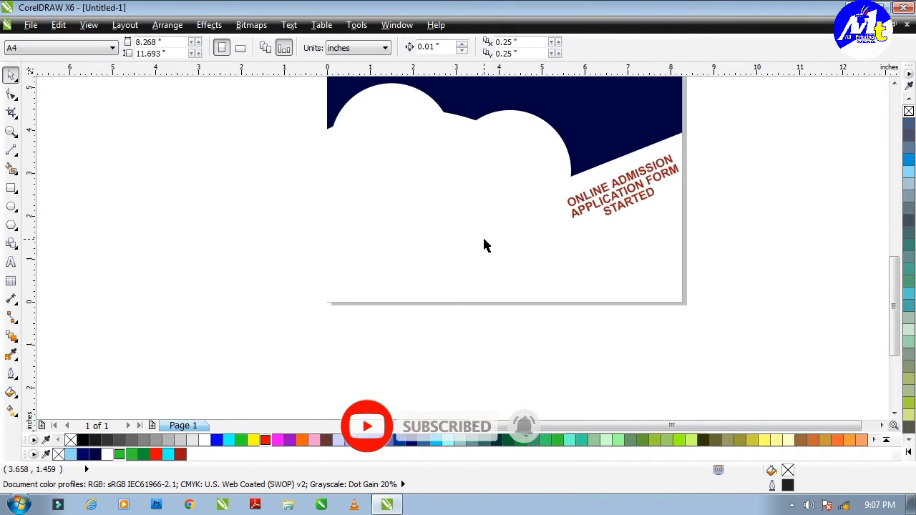
{"action": "scroll", "coordinate": [466, 180], "scroll_direction": "down", "scroll_amount": 2}
{"action": "scroll", "coordinate": [580, 180], "scroll_direction": "up", "scroll_amount": 2}
{"action": "left_click", "coordinate": [557, 190]}
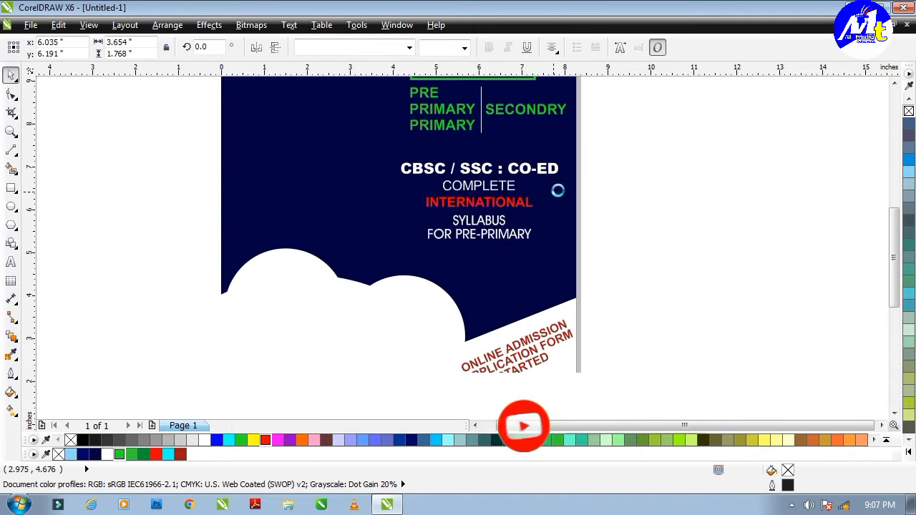
{"action": "left_click_drag", "start_coordinate": [558, 191], "coordinate": [476, 161]}
Step: Stretch the SYLLABUS FOR PRE-PRIMARY text wider and slightly taller
{"action": "scroll", "coordinate": [486, 204], "scroll_direction": "up", "scroll_amount": 2}
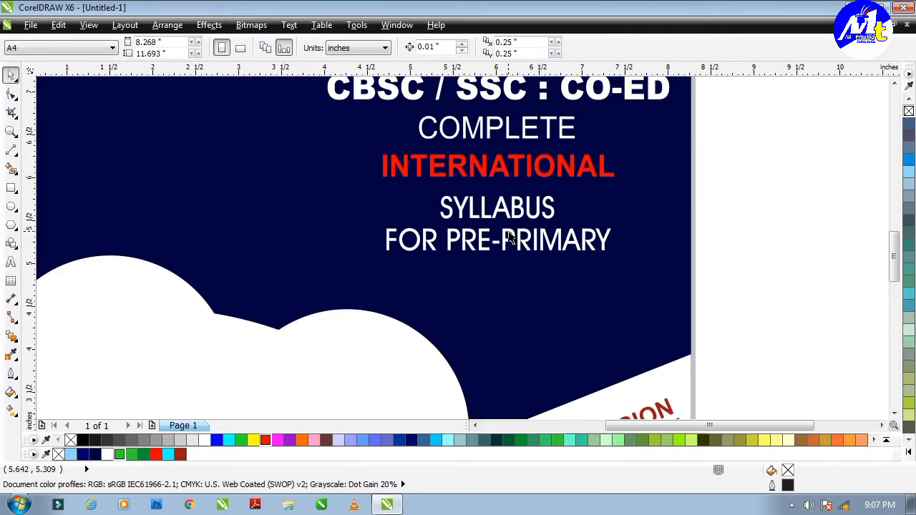
{"action": "left_click", "coordinate": [609, 232]}
{"action": "left_click_drag", "start_coordinate": [613, 222], "coordinate": [675, 268]}
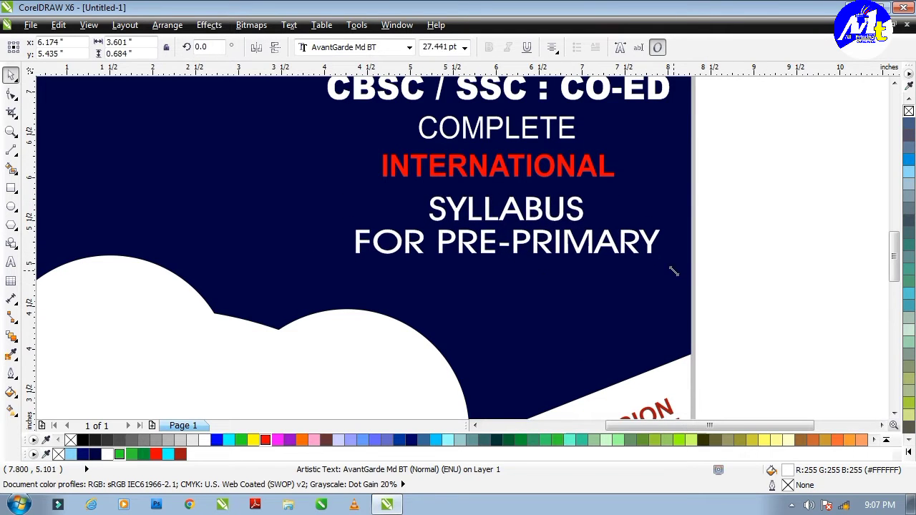
{"action": "left_click_drag", "start_coordinate": [536, 271], "coordinate": [535, 280]}
{"action": "scroll", "coordinate": [534, 224], "scroll_direction": "down", "scroll_amount": 2}
{"action": "scroll", "coordinate": [533, 224], "scroll_direction": "up", "scroll_amount": 1}
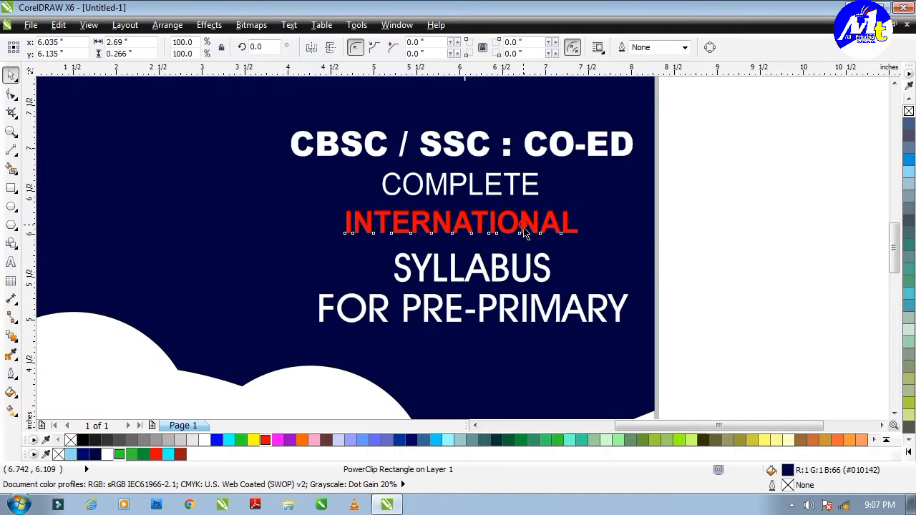
Step: Stretch the CBSC / SSC : CO-ED line slightly taller
{"action": "left_click", "coordinate": [526, 227]}
{"action": "key", "text": "Escape"}
{"action": "scroll", "coordinate": [475, 262], "scroll_direction": "down", "scroll_amount": 2}
{"action": "scroll", "coordinate": [493, 303], "scroll_direction": "up", "scroll_amount": 1}
{"action": "left_click", "coordinate": [492, 303]}
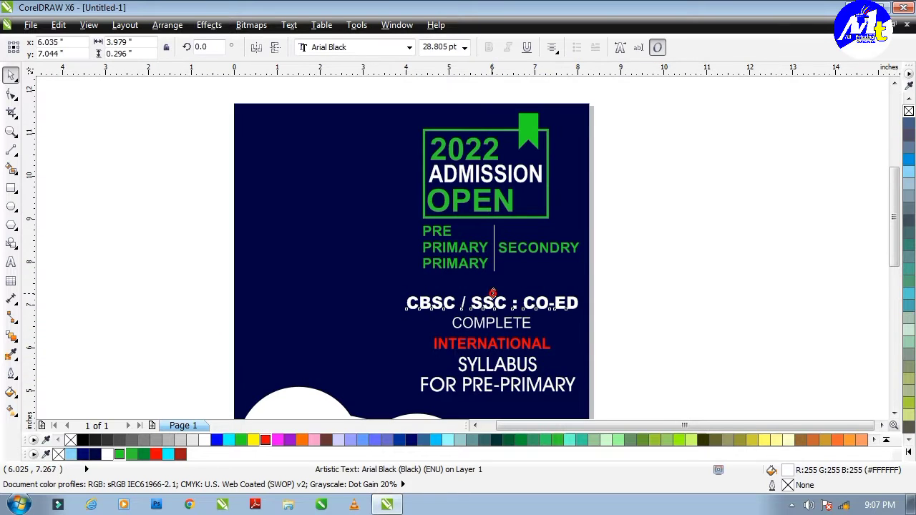
{"action": "left_click_drag", "start_coordinate": [493, 292], "coordinate": [493, 289]}
{"action": "left_click_drag", "start_coordinate": [386, 277], "coordinate": [410, 293]}
{"action": "scroll", "coordinate": [430, 220], "scroll_direction": "down", "scroll_amount": 2}
{"action": "key", "text": "Escape"}
{"action": "scroll", "coordinate": [333, 260], "scroll_direction": "up", "scroll_amount": 2}
Step: Give both cloud circles thick yellow outlines and nudge them into place
{"action": "left_click", "coordinate": [333, 239]}
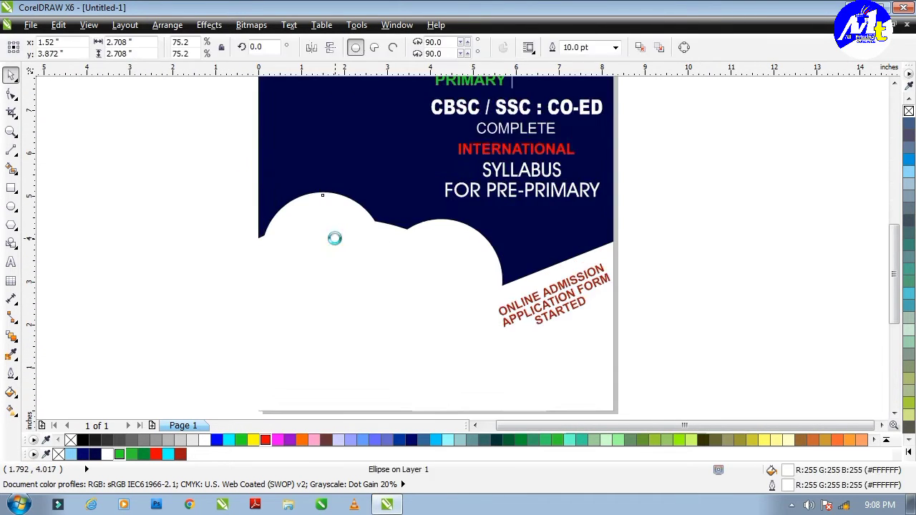
{"action": "mouse_move", "coordinate": [333, 239]}
{"action": "left_mouse_down"}
{"action": "mouse_move", "coordinate": [338, 228]}
{"action": "mouse_move", "coordinate": [336, 236]}
{"action": "left_mouse_up"}
{"action": "scroll", "coordinate": [348, 258], "scroll_direction": "up", "scroll_amount": 3}
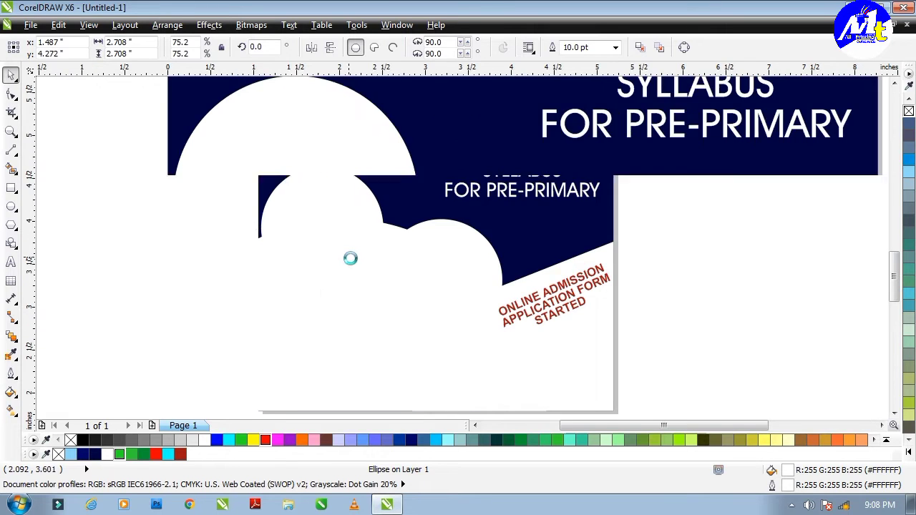
{"action": "right_click", "coordinate": [252, 440]}
{"action": "right_click", "coordinate": [252, 440]}
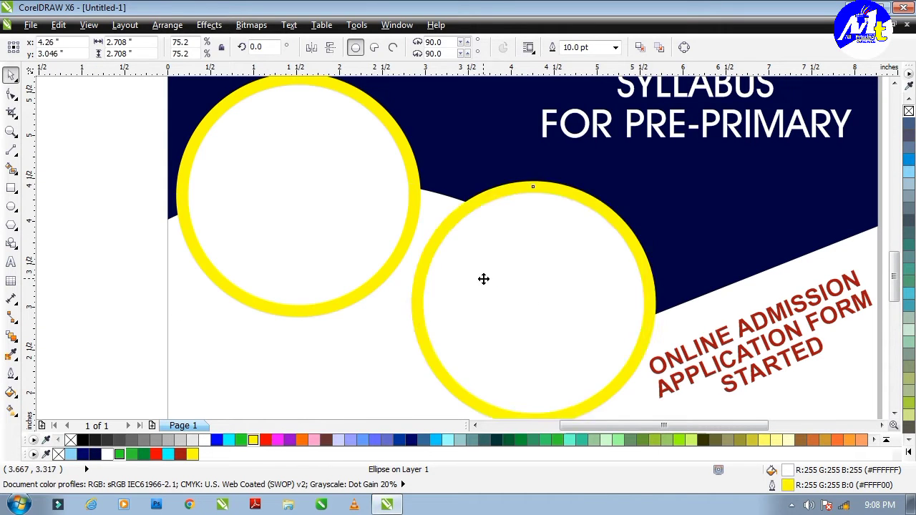
{"action": "left_click_drag", "start_coordinate": [503, 296], "coordinate": [497, 282]}
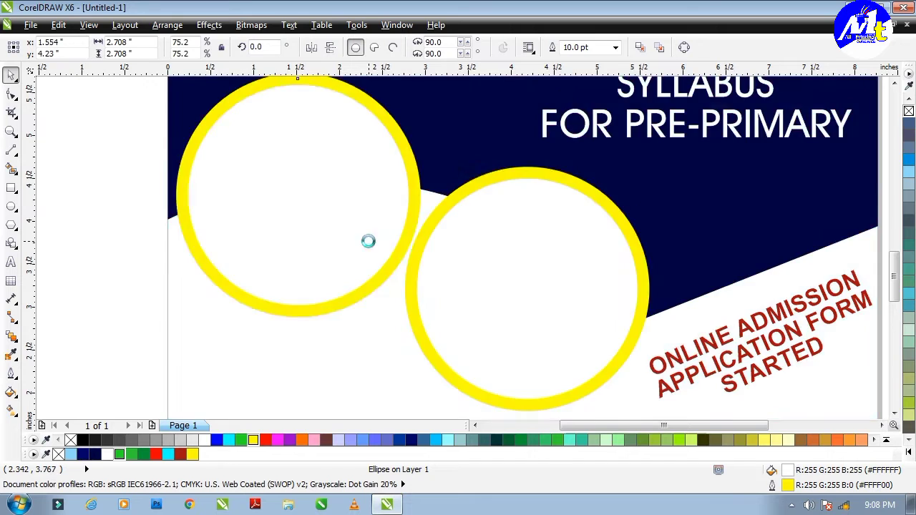
Step: Copy the SYLLABUS text down to the lower left of the page
{"action": "scroll", "coordinate": [368, 241], "scroll_direction": "down", "scroll_amount": 2}
{"action": "scroll", "coordinate": [368, 242], "scroll_direction": "up", "scroll_amount": 2}
{"action": "scroll", "coordinate": [368, 242], "scroll_direction": "down", "scroll_amount": 2}
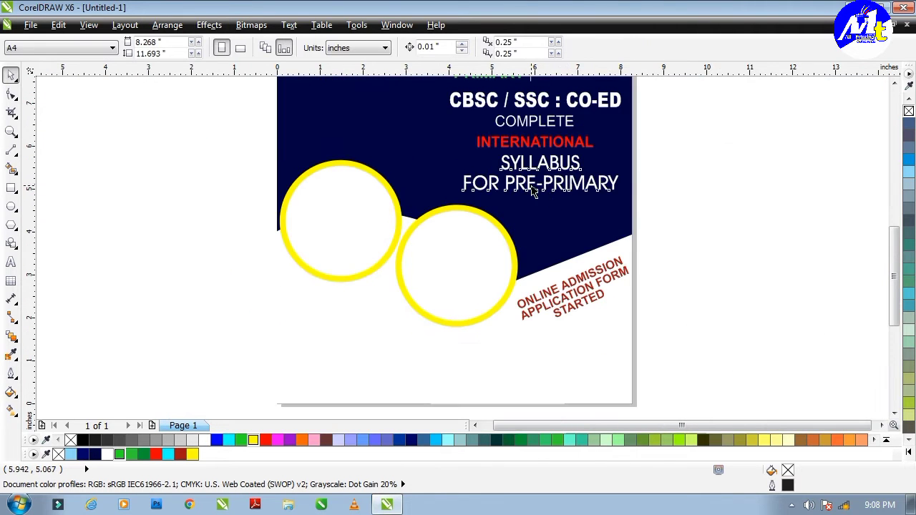
{"action": "left_click_drag", "start_coordinate": [536, 192], "coordinate": [353, 322]}
Step: Retype the copied text as FOR MORE INFO and shrink it to about 80%
{"action": "double_click", "coordinate": [353, 322]}
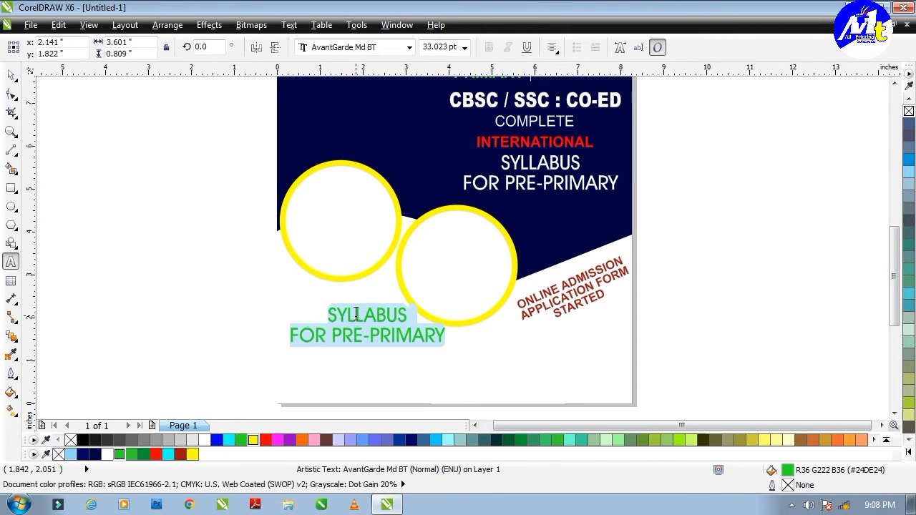
{"action": "type", "text": "FOR MORE"}
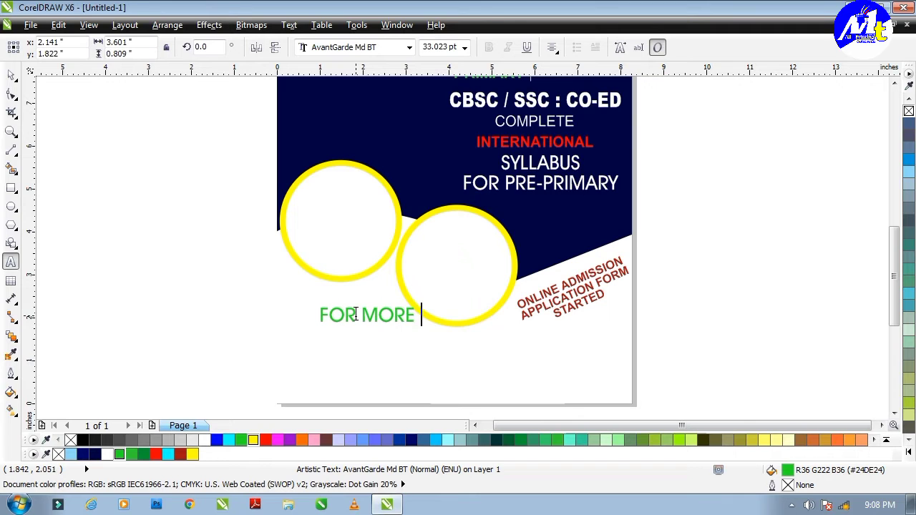
{"action": "type", "text": " INFO"}
{"action": "key", "text": "ctrl+space"}
{"action": "scroll", "coordinate": [442, 308], "scroll_direction": "up", "scroll_amount": 3}
{"action": "left_click_drag", "start_coordinate": [439, 296], "coordinate": [378, 278]}
Step: Duplicate it below, make the copy black, and type a CALL line with a phone number
{"action": "left_click_drag", "start_coordinate": [292, 320], "coordinate": [292, 358]}
{"action": "right_click", "coordinate": [292, 358]}
{"action": "double_click", "coordinate": [292, 358]}
{"action": "left_click", "coordinate": [83, 440]}
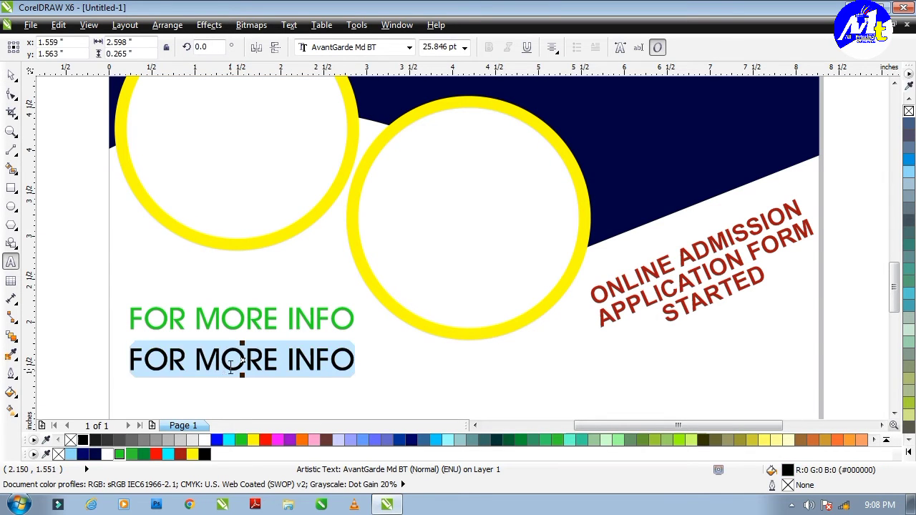
{"action": "type", "text": "CALL :"}
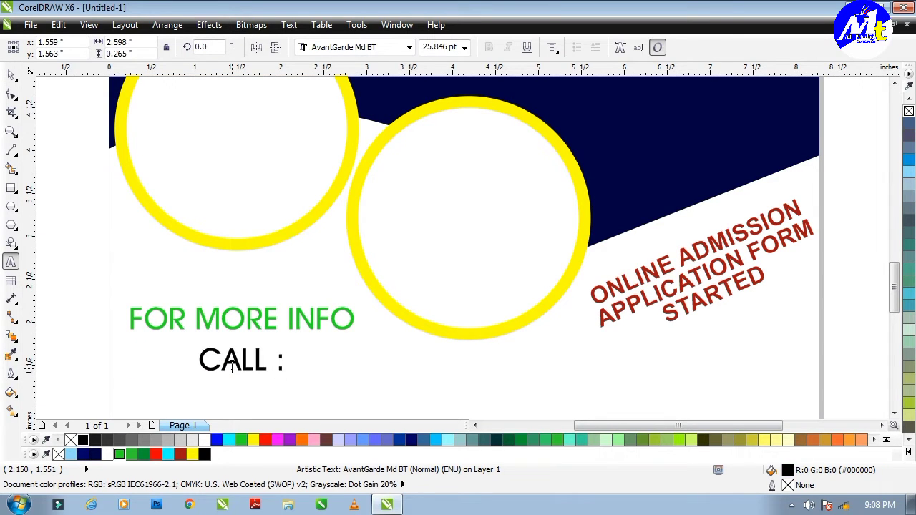
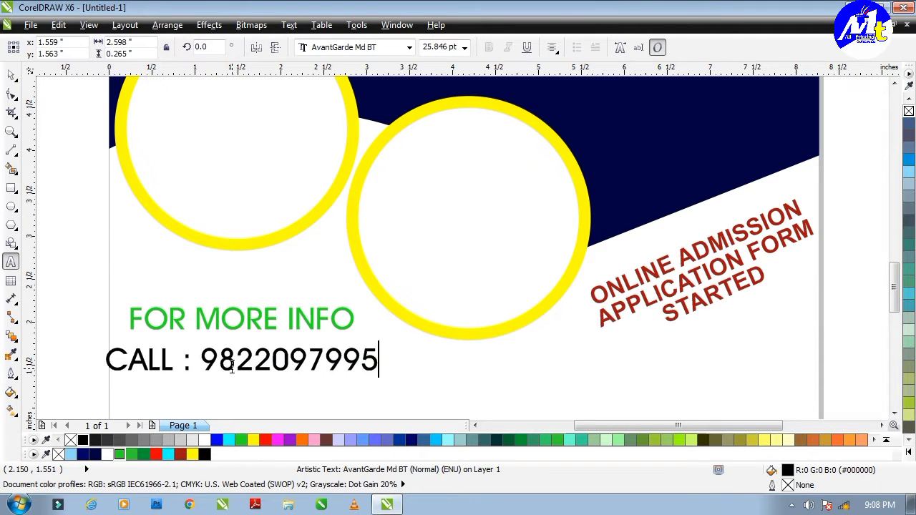
Step: Replace the phone number with 000000000 and left-align the CALL line to FOR MORE INFO
{"action": "key", "text": "ctrl+a"}
{"action": "left_click", "coordinate": [377, 366]}
{"action": "double_click", "coordinate": [377, 367]}
{"action": "type", "text": "000000000"}
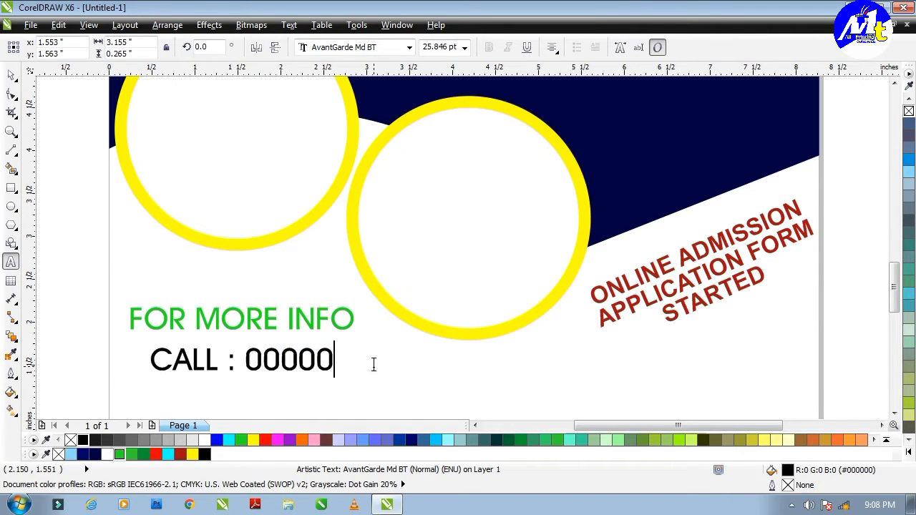
{"action": "key", "text": "ctrl+space"}
{"action": "left_click", "coordinate": [328, 322], "text": "shift"}
{"action": "key", "text": "l"}
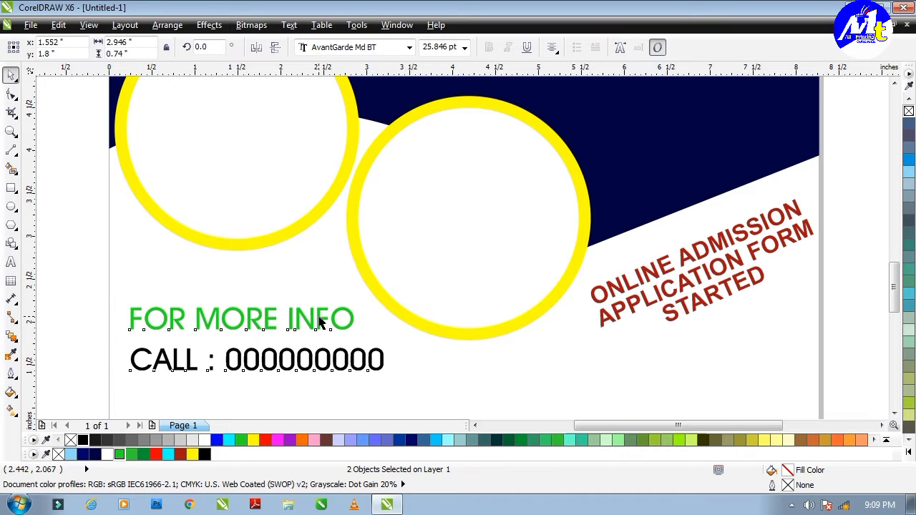
{"action": "key", "text": "Escape"}
Step: Append a second placeholder number '| 000000000' to the CALL line
{"action": "double_click", "coordinate": [330, 356]}
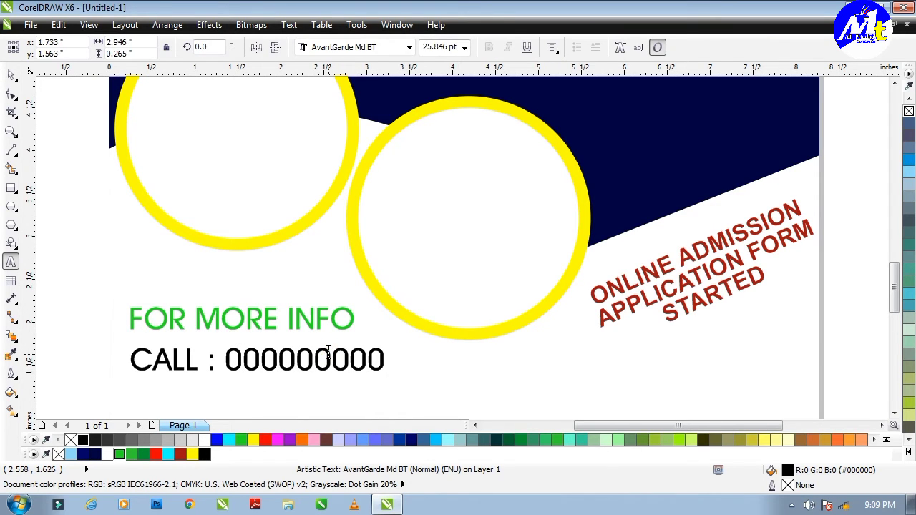
{"action": "key", "text": "End"}
{"action": "type", "text": "| 000000000"}
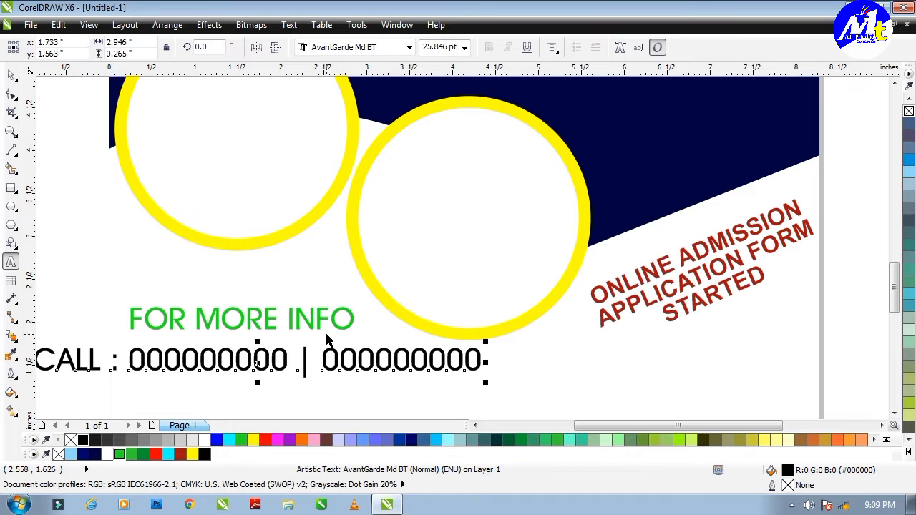
{"action": "key", "text": "ctrl+space"}
{"action": "key", "text": "Escape"}
{"action": "key", "text": "shift+F4"}
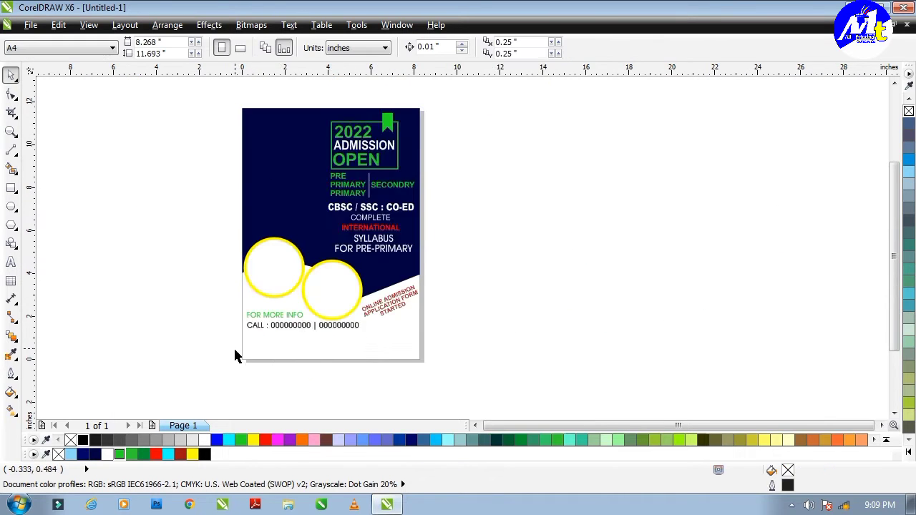
{"action": "scroll", "coordinate": [284, 346], "scroll_direction": "up", "scroll_amount": 2}
Step: Set the CALL line's font to Arial Black
{"action": "double_click", "coordinate": [377, 312]}
{"action": "left_click", "coordinate": [409, 48]}
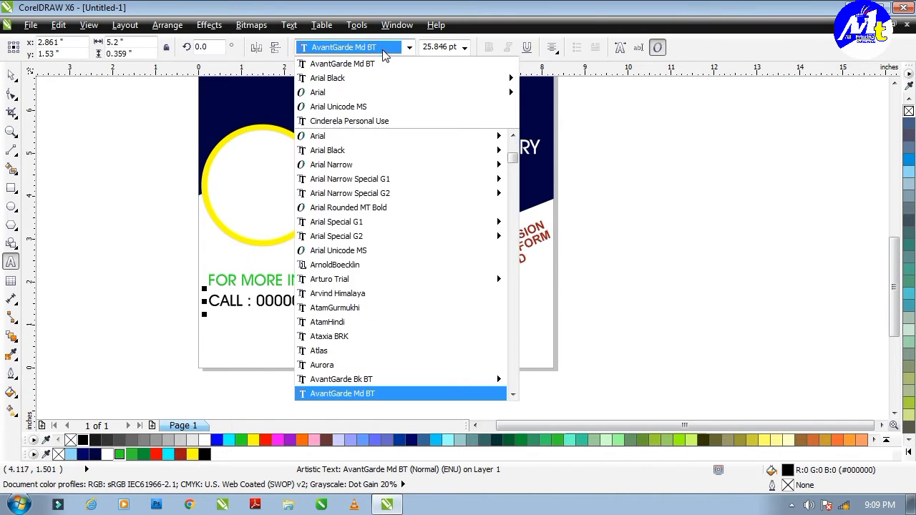
{"action": "mouse_move", "coordinate": [308, 90]}
{"action": "left_click", "coordinate": [541, 90]}
{"action": "key", "text": "ctrl+space"}
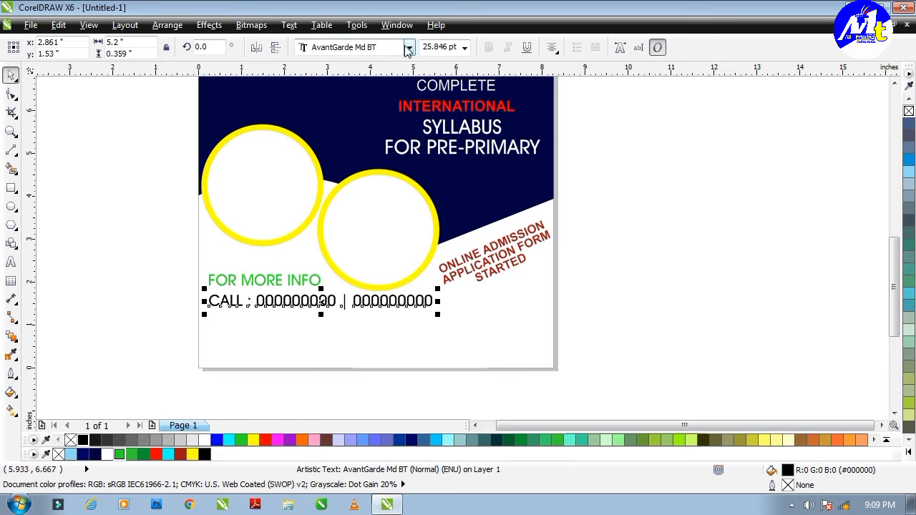
{"action": "left_click", "coordinate": [408, 48]}
{"action": "left_click", "coordinate": [542, 107]}
{"action": "left_click", "coordinate": [279, 280], "text": "shift"}
{"action": "left_click", "coordinate": [345, 337]}
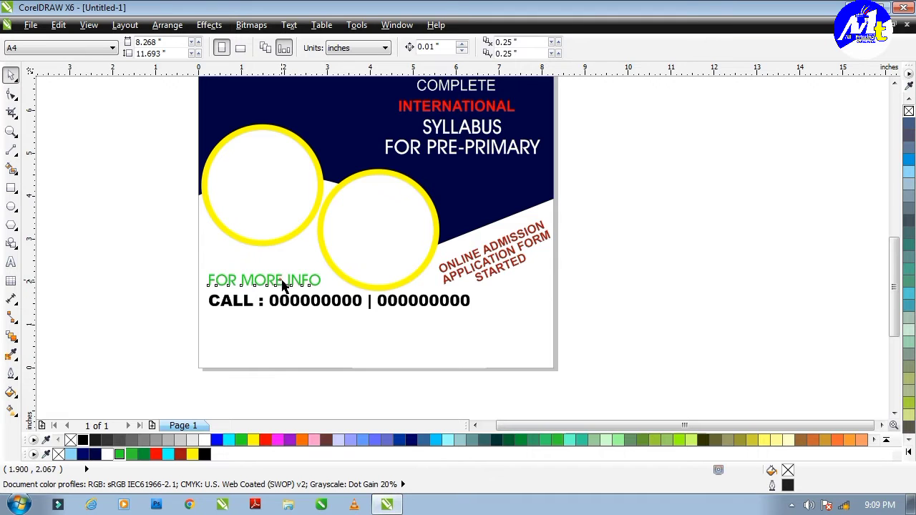
Step: Copy the FOR MORE INFO text below the CALL line, colour it black and shrink it
{"action": "left_click_drag", "start_coordinate": [283, 284], "coordinate": [370, 315]}
{"action": "scroll", "coordinate": [370, 318], "scroll_direction": "up", "scroll_amount": 2}
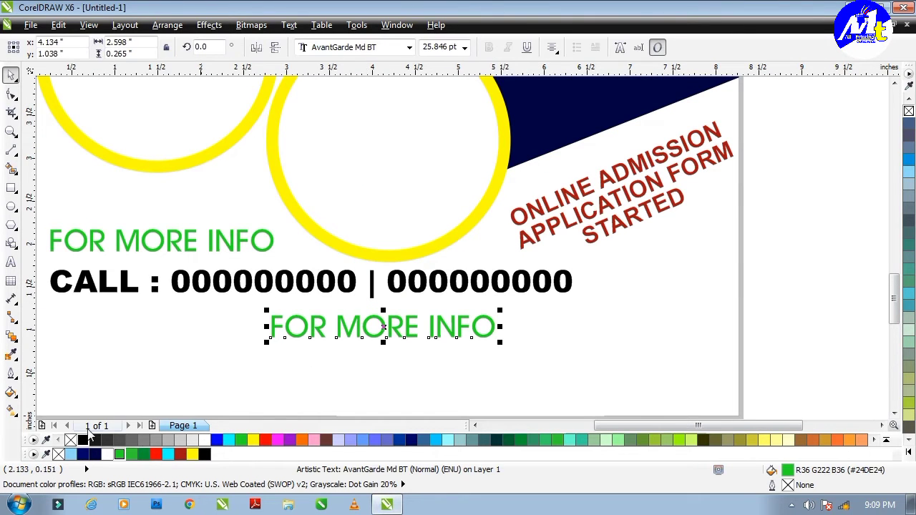
{"action": "left_click", "coordinate": [83, 440]}
{"action": "double_click", "coordinate": [383, 328]}
{"action": "key", "text": "ctrl+a"}
{"action": "key", "text": "ctrl+KP_4"}
{"action": "key", "text": "ctrl+KP_4"}
{"action": "key", "text": "ctrl+KP_4"}
{"action": "key", "text": "ctrl+KP_4"}
{"action": "key", "text": "ctrl+KP_4"}
{"action": "key", "text": "ctrl+KP_4"}
{"action": "key", "text": "ctrl+KP_4"}
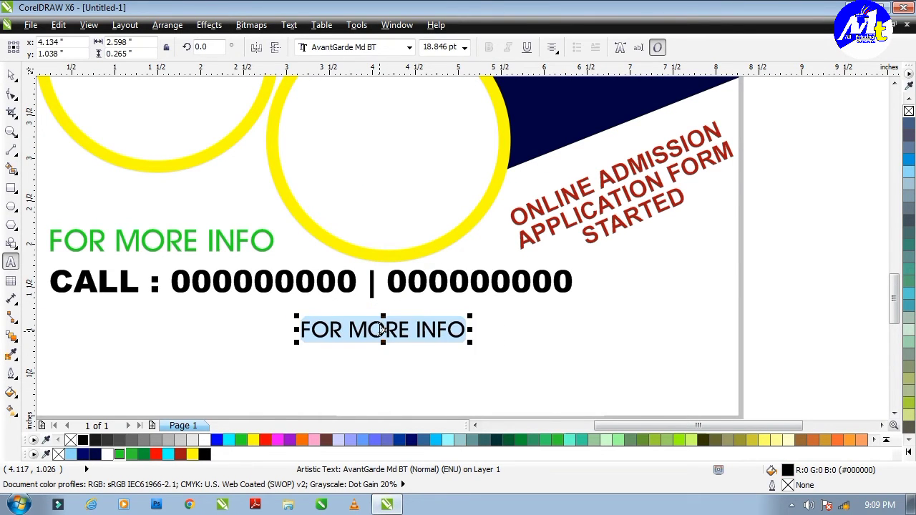
Step: Replace the copied text with the school's address after 'ADD :', ending with the city and pin code
{"action": "type", "text": "ADD"}
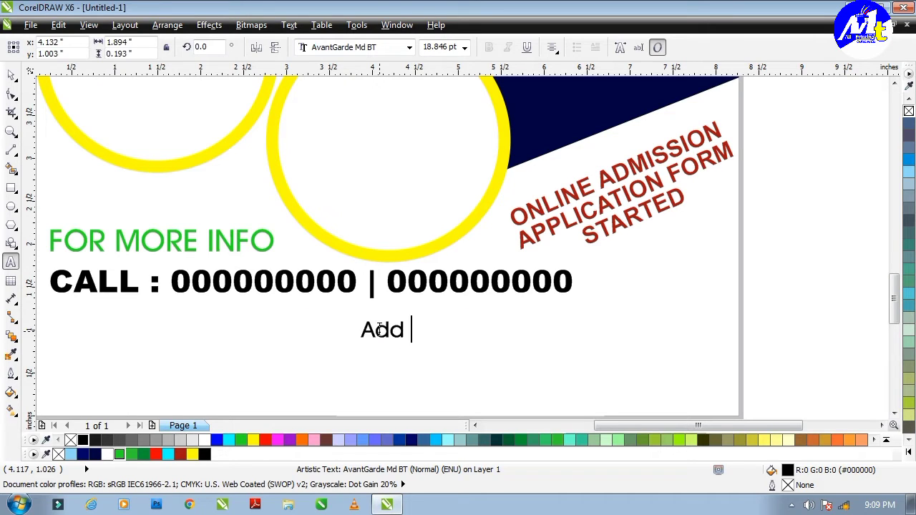
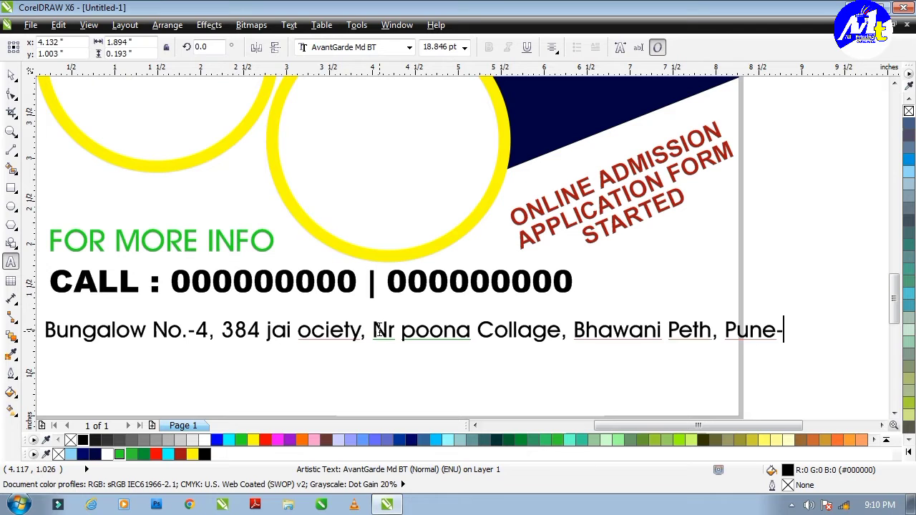
Step: Reduce the whole address line's font size to about 14 pt
{"action": "key", "text": "ctrl+a"}
{"action": "key", "text": "ctrl+KP_4"}
{"action": "key", "text": "ctrl+KP_4"}
{"action": "key", "text": "ctrl+KP_4"}
{"action": "key", "text": "ctrl+space"}
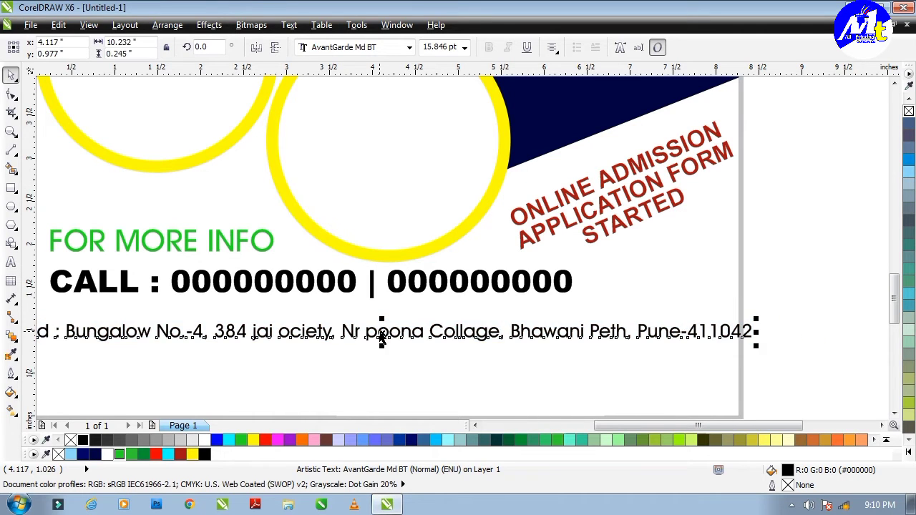
{"action": "key", "text": "ctrl+KP_4"}
{"action": "scroll", "coordinate": [630, 332], "scroll_direction": "down", "scroll_amount": 1}
{"action": "scroll", "coordinate": [534, 300], "scroll_direction": "up", "scroll_amount": 1}
Step: Correct the address capitalisation so it reads 'Society' and 'Poona'
{"action": "double_click", "coordinate": [532, 306]}
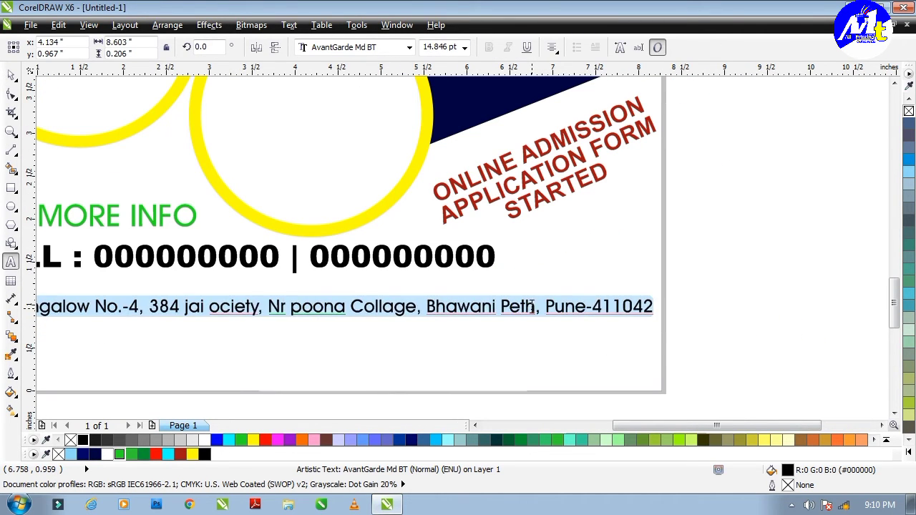
{"action": "key", "text": "ctrl+space"}
{"action": "scroll", "coordinate": [358, 307], "scroll_direction": "down", "scroll_amount": 2}
{"action": "scroll", "coordinate": [382, 306], "scroll_direction": "up", "scroll_amount": 3}
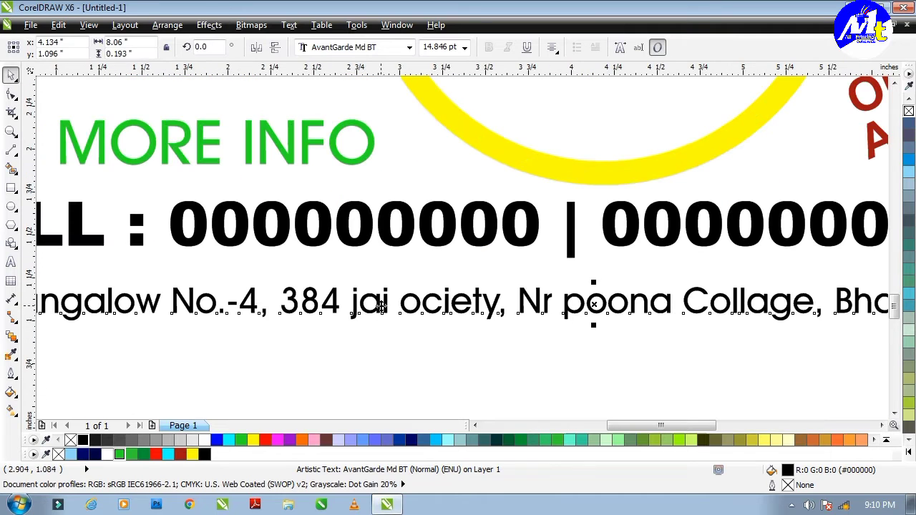
{"action": "double_click", "coordinate": [413, 306]}
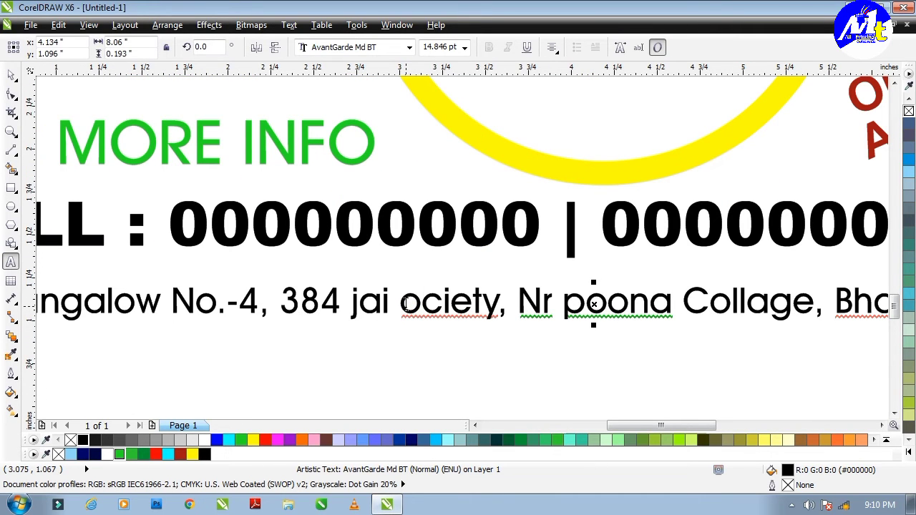
{"action": "type", "text": "s"}
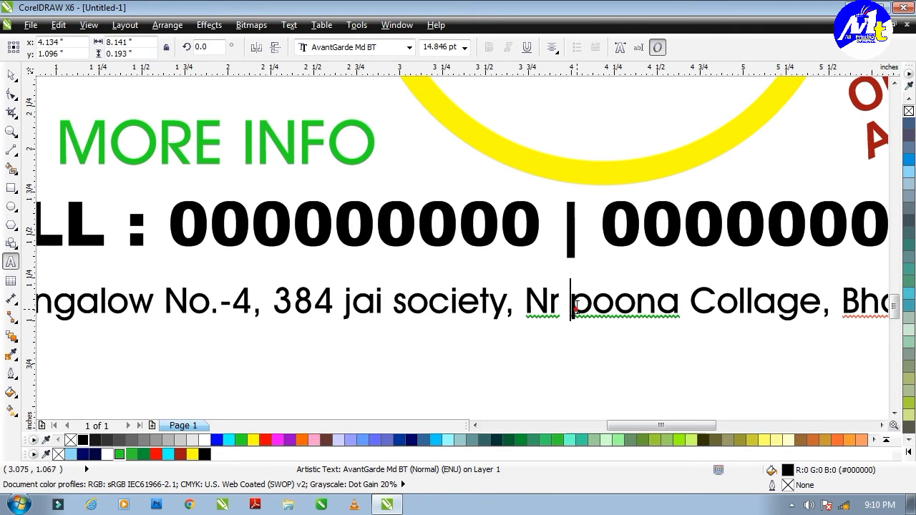
{"action": "type", "text": "P"}
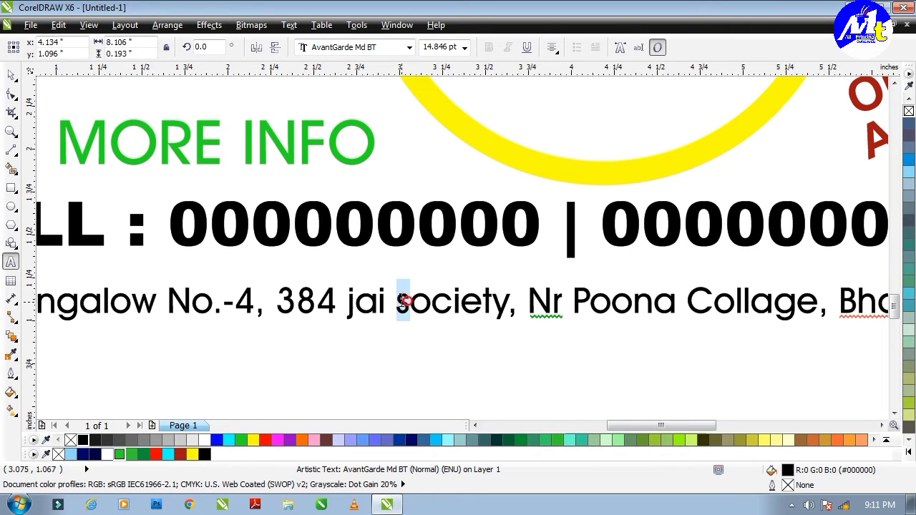
{"action": "type", "text": "S"}
{"action": "scroll", "coordinate": [404, 301], "scroll_direction": "down", "scroll_amount": 3}
{"action": "key", "text": "Escape"}
{"action": "left_click", "coordinate": [530, 301]}
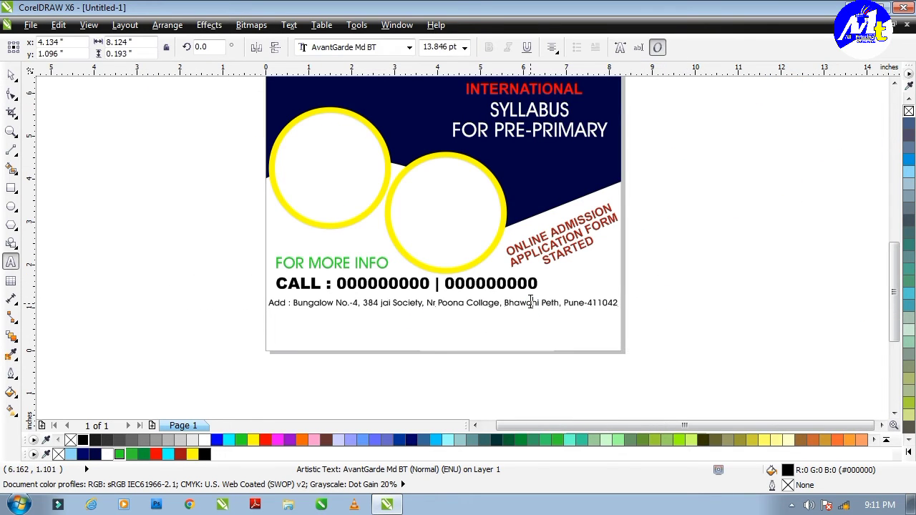
{"action": "left_click", "coordinate": [530, 334]}
Step: Duplicate FOR MORE INFO below the address and change it to hrrps://orchidsdotschool.wordpress.com
{"action": "scroll", "coordinate": [440, 297], "scroll_direction": "up", "scroll_amount": 4}
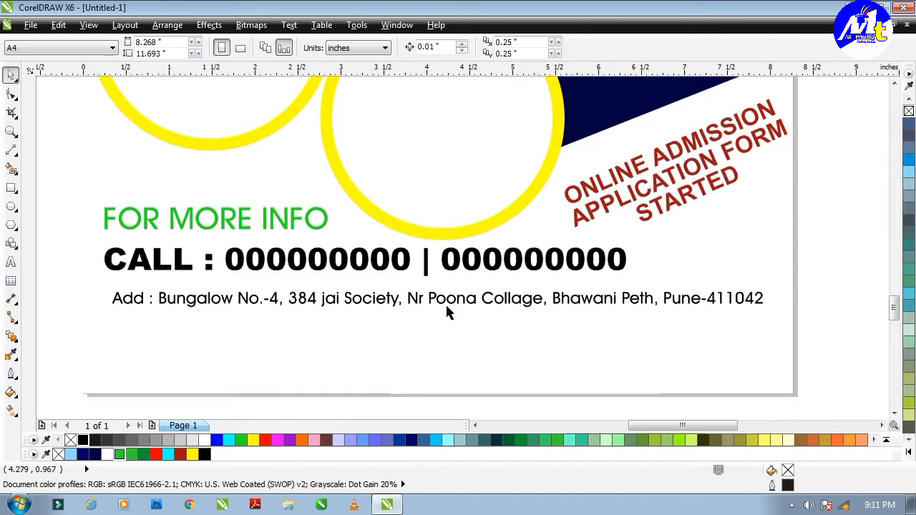
{"action": "scroll", "coordinate": [429, 315], "scroll_direction": "down", "scroll_amount": 4}
{"action": "left_click", "coordinate": [428, 292]}
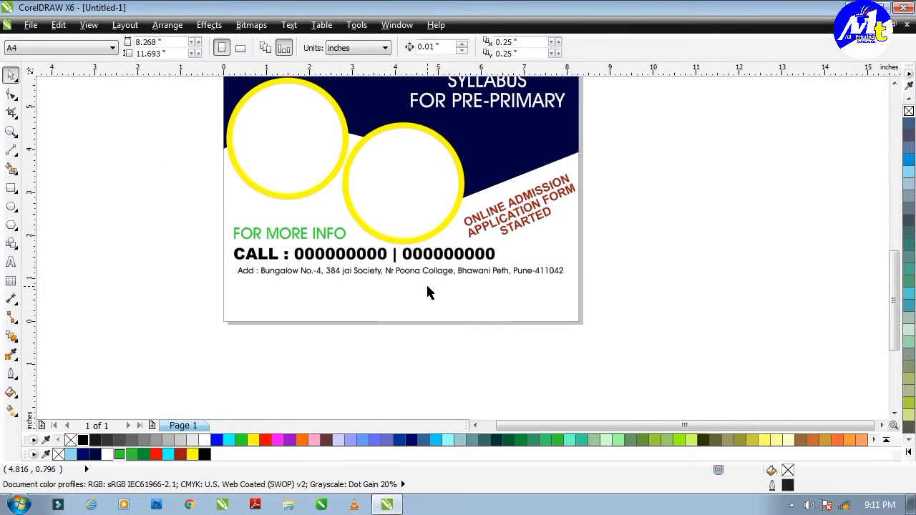
{"action": "left_click_drag", "start_coordinate": [293, 240], "coordinate": [440, 304]}
{"action": "left_click_drag", "start_coordinate": [434, 258], "coordinate": [434, 294]}
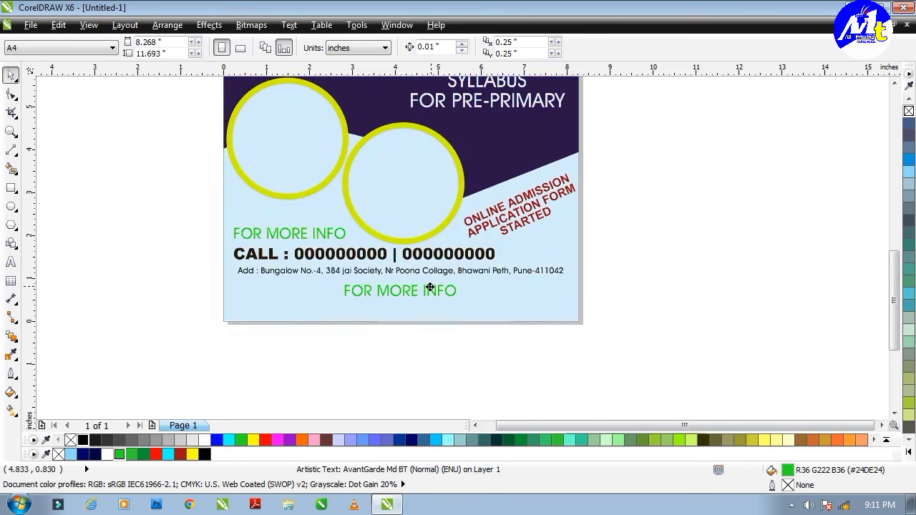
{"action": "double_click", "coordinate": [431, 295]}
{"action": "type", "text": "hrrps://orchidsdotsch"}
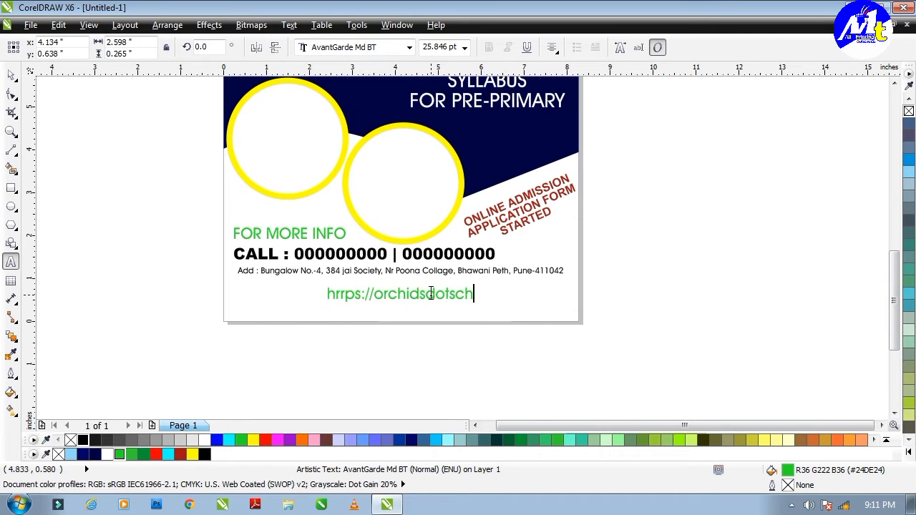
{"action": "type", "text": "ool."}
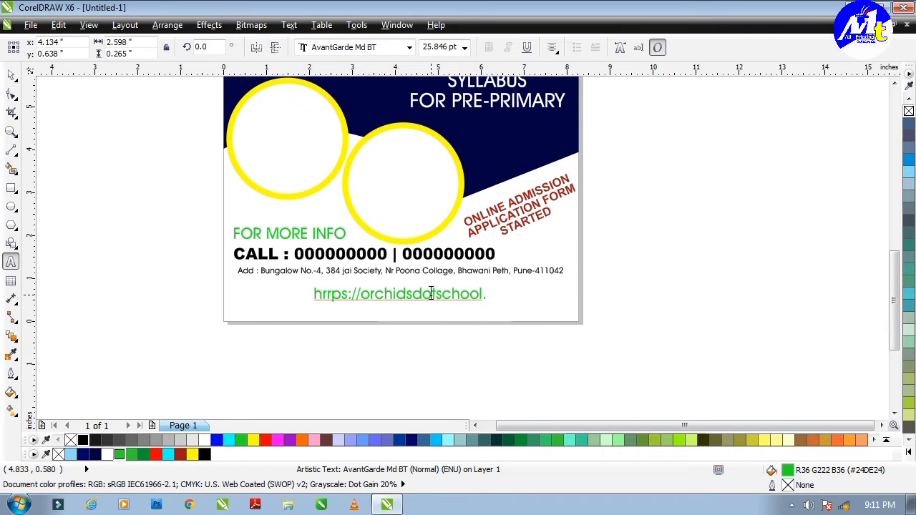
{"action": "type", "text": "wordpress."}
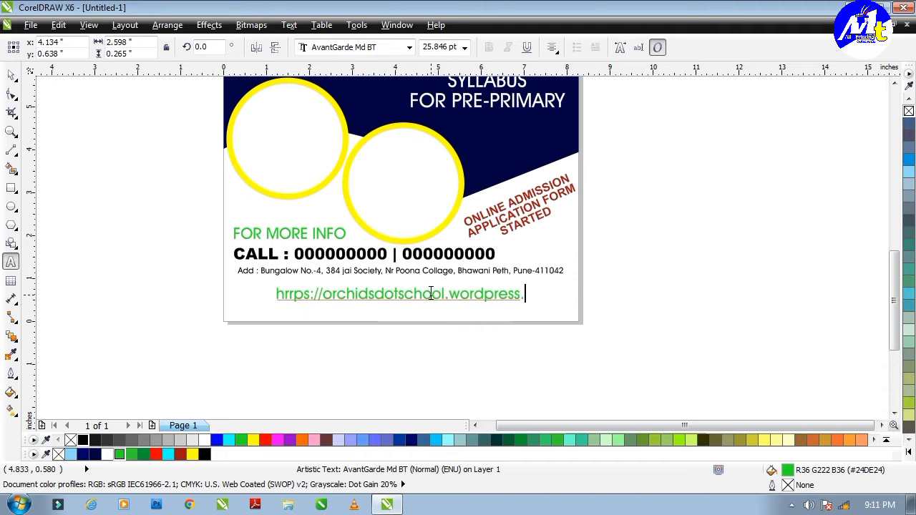
{"action": "type", "text": "com"}
{"action": "left_click", "coordinate": [609, 253]}
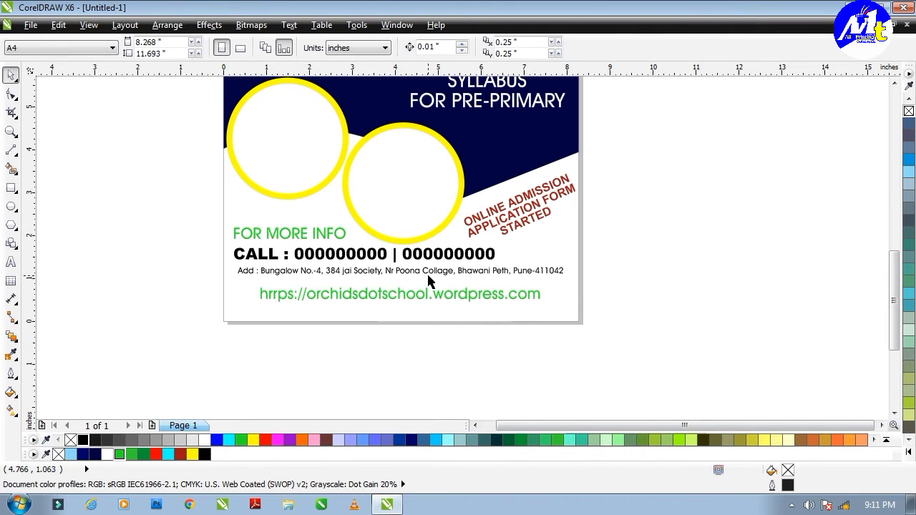
Step: Draw a thin green bar with no outline along the page bottom and make it slightly taller
{"action": "left_click", "coordinate": [10, 188]}
{"action": "scroll", "coordinate": [189, 284], "scroll_direction": "up", "scroll_amount": 1}
{"action": "left_click_drag", "start_coordinate": [174, 279], "coordinate": [748, 289]}
{"action": "key", "text": "space"}
{"action": "scroll", "coordinate": [722, 280], "scroll_direction": "down", "scroll_amount": 1}
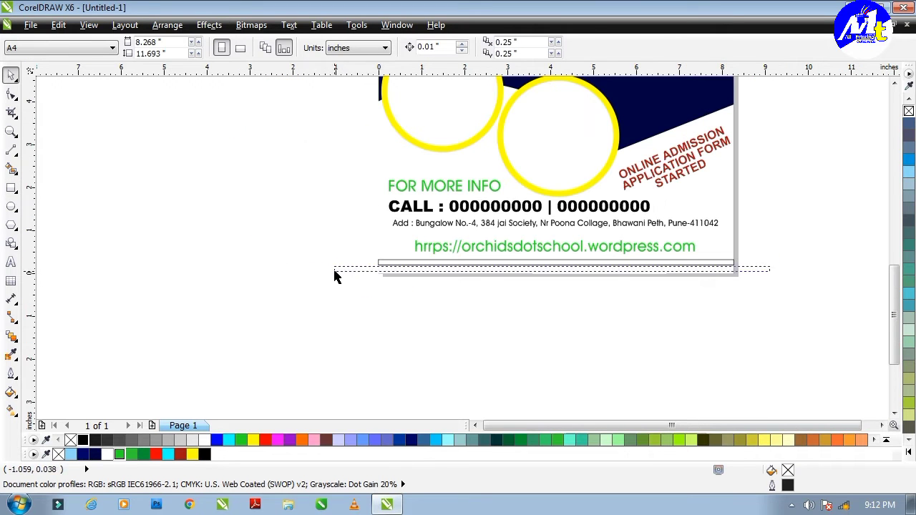
{"action": "left_click", "coordinate": [337, 270]}
{"action": "scroll", "coordinate": [551, 261], "scroll_direction": "up", "scroll_amount": 1}
{"action": "left_click", "coordinate": [119, 454]}
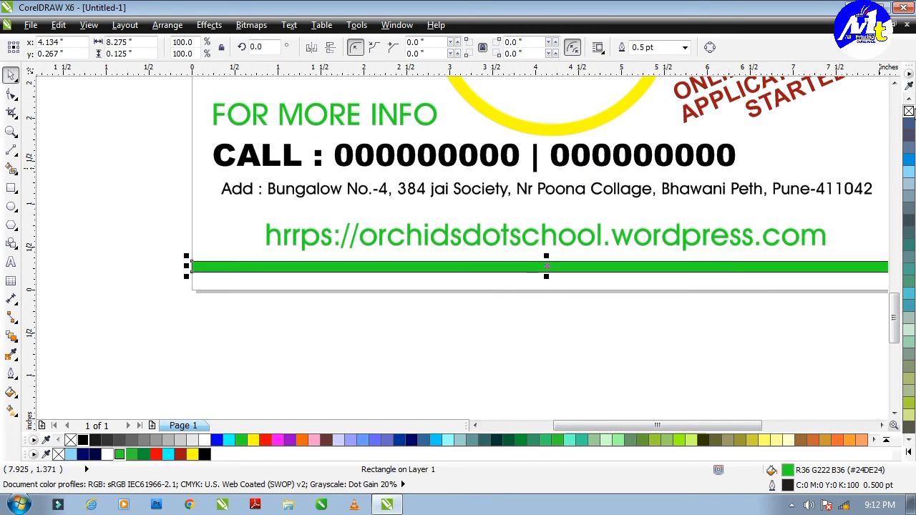
{"action": "right_click", "coordinate": [909, 111]}
{"action": "left_click", "coordinate": [808, 174]}
{"action": "scroll", "coordinate": [551, 295], "scroll_direction": "up", "scroll_amount": 1}
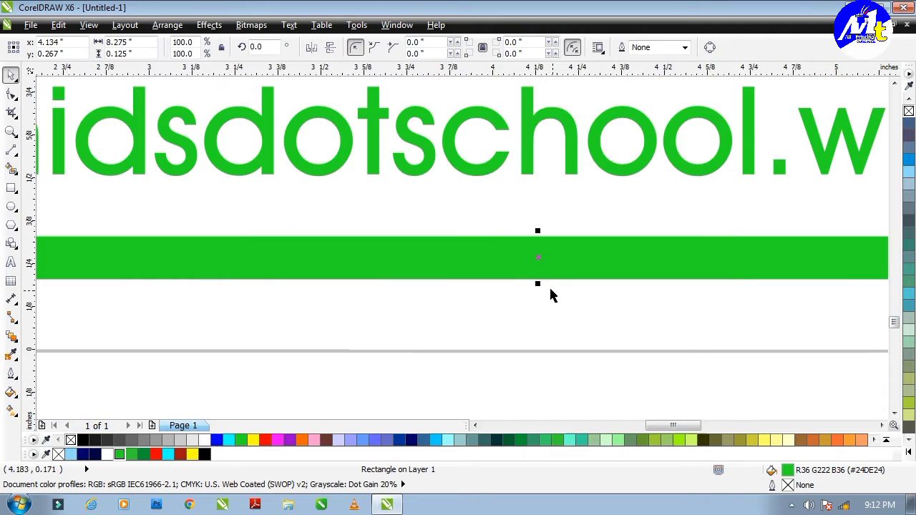
{"action": "left_click_drag", "start_coordinate": [538, 284], "coordinate": [540, 293]}
Step: Make a half-width copy of the bar on the left and fill it navy
{"action": "scroll", "coordinate": [501, 283], "scroll_direction": "down", "scroll_amount": 2}
{"action": "left_click_drag", "start_coordinate": [806, 274], "coordinate": [455, 297]}
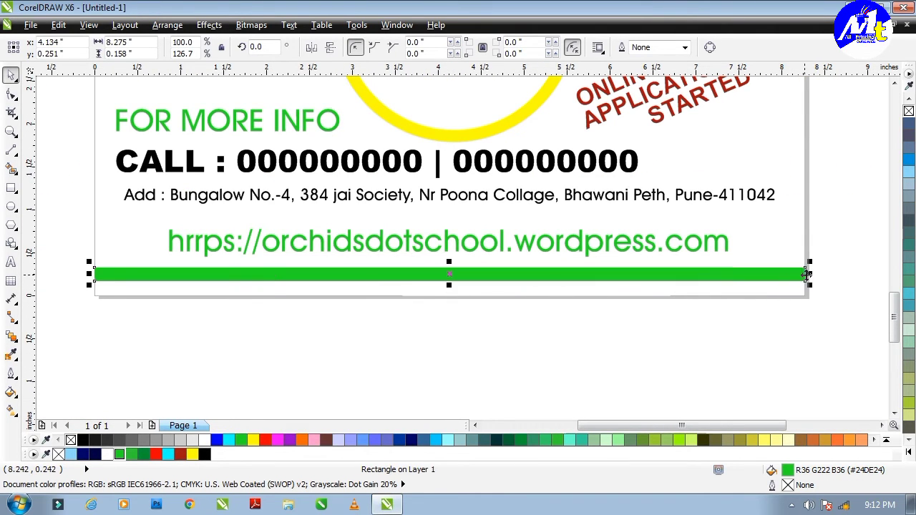
{"action": "left_click", "coordinate": [429, 275]}
{"action": "left_click", "coordinate": [95, 454]}
{"action": "left_click", "coordinate": [450, 333]}
{"action": "scroll", "coordinate": [450, 333], "scroll_direction": "down", "scroll_amount": 5}
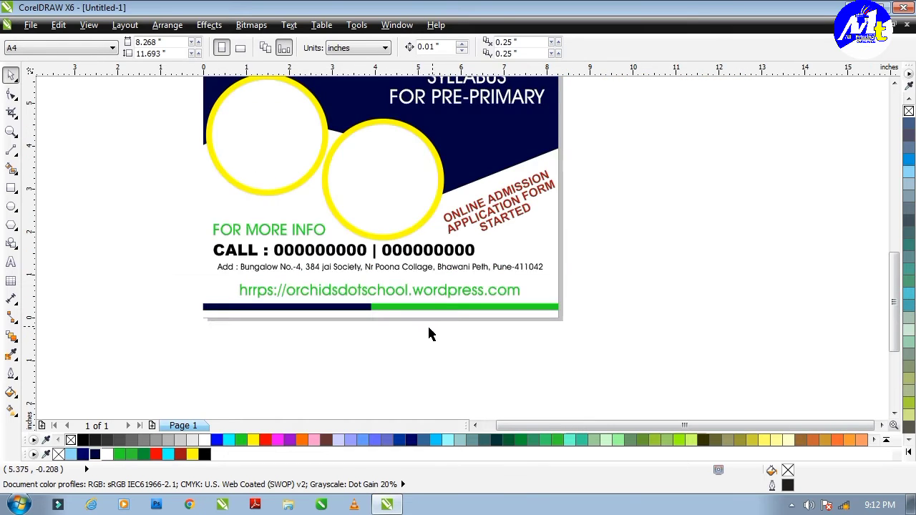
Step: Copy the PRE PRIMARY PRIMARY text to the top-left corner and retype it as ORCHIDS SCHOOL
{"action": "scroll", "coordinate": [430, 301], "scroll_direction": "up", "scroll_amount": 3}
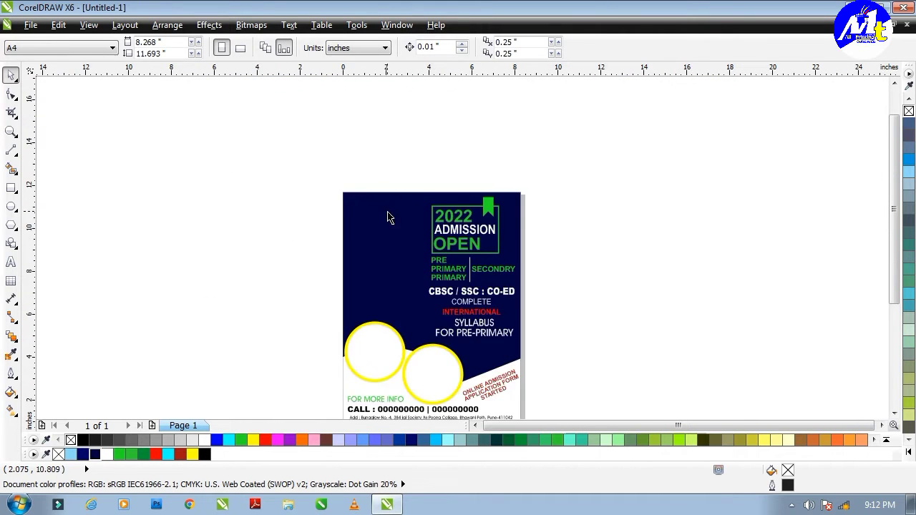
{"action": "left_click", "coordinate": [510, 326]}
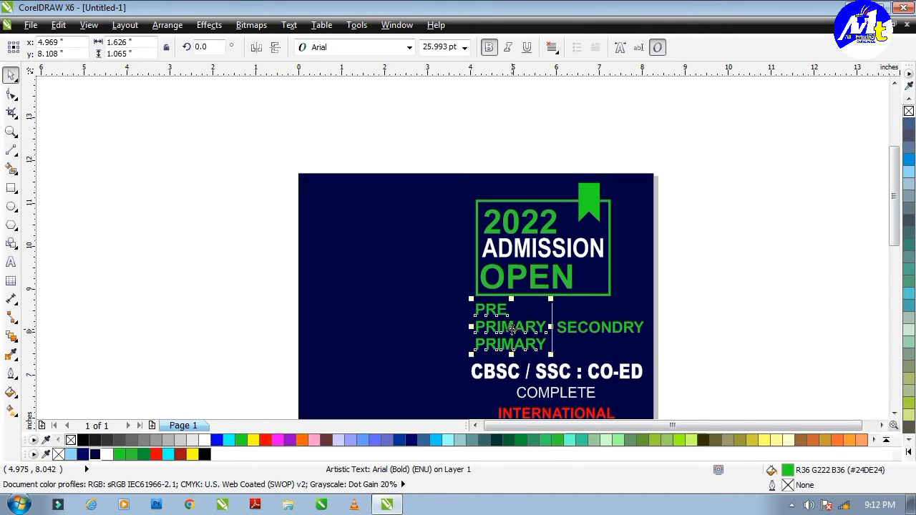
{"action": "left_click_drag", "start_coordinate": [510, 326], "coordinate": [387, 239]}
{"action": "key", "text": "ctrl+z"}
{"action": "left_click", "coordinate": [387, 238]}
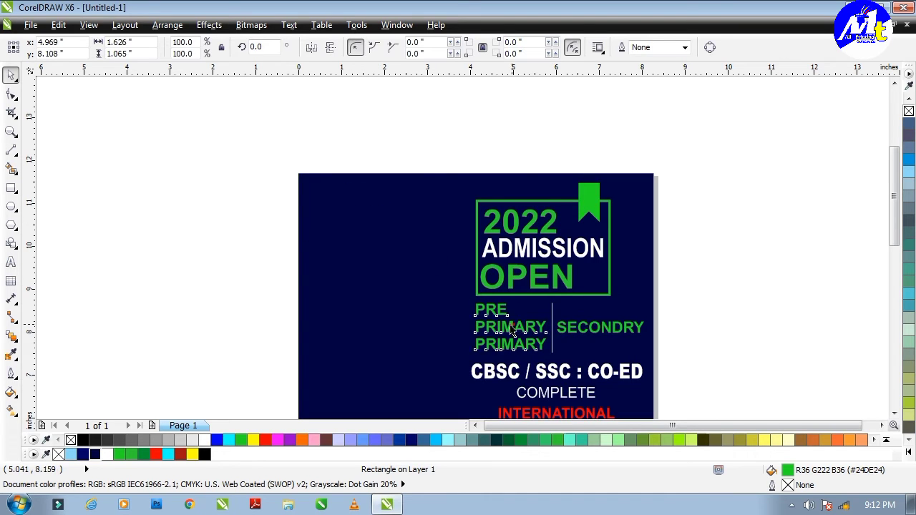
{"action": "key", "text": "ctrl+y"}
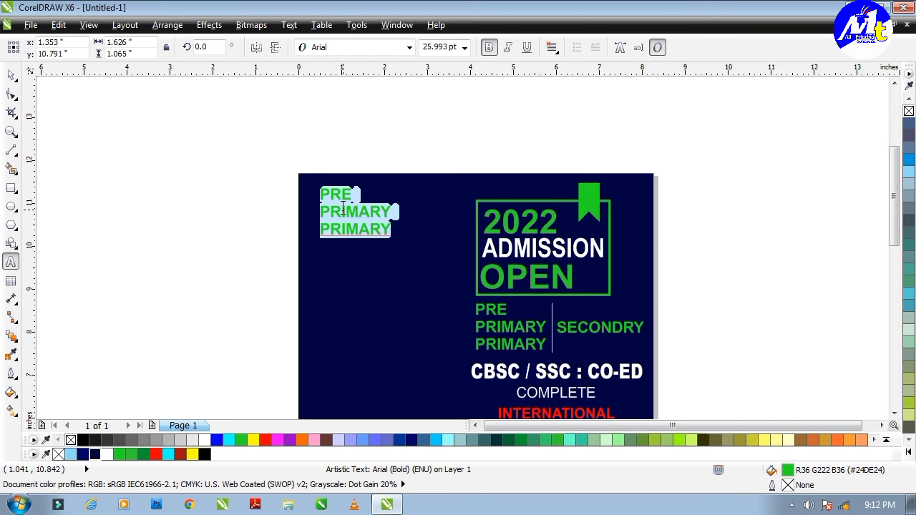
{"action": "type", "text": "ORCHIDS "}
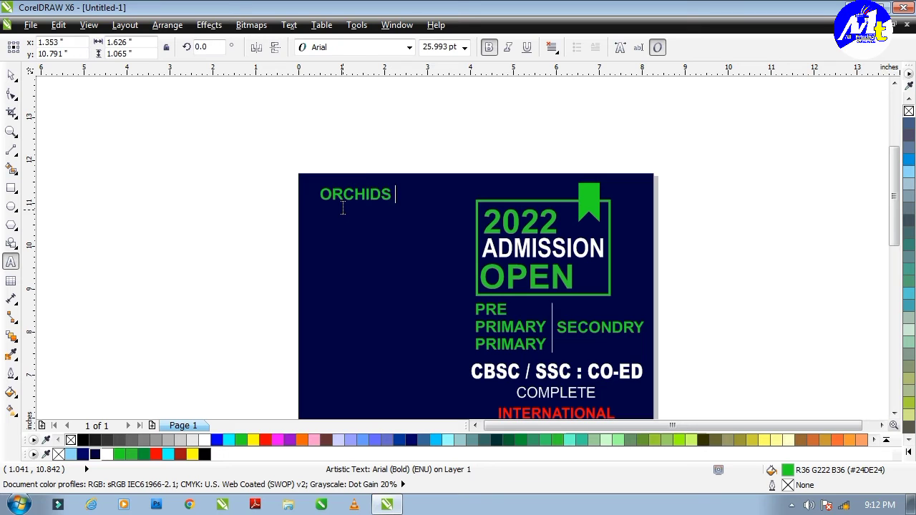
{"action": "type", "text": "SCHOOL"}
{"action": "key", "text": "Delete"}
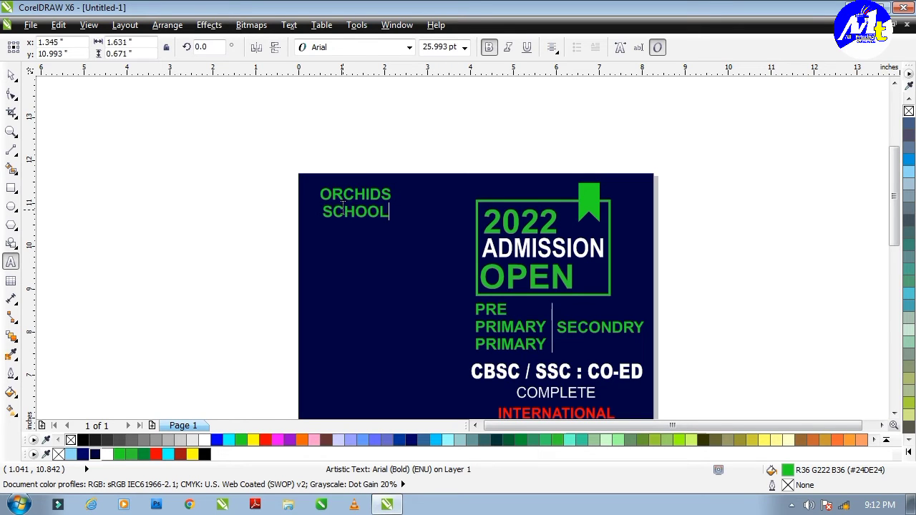